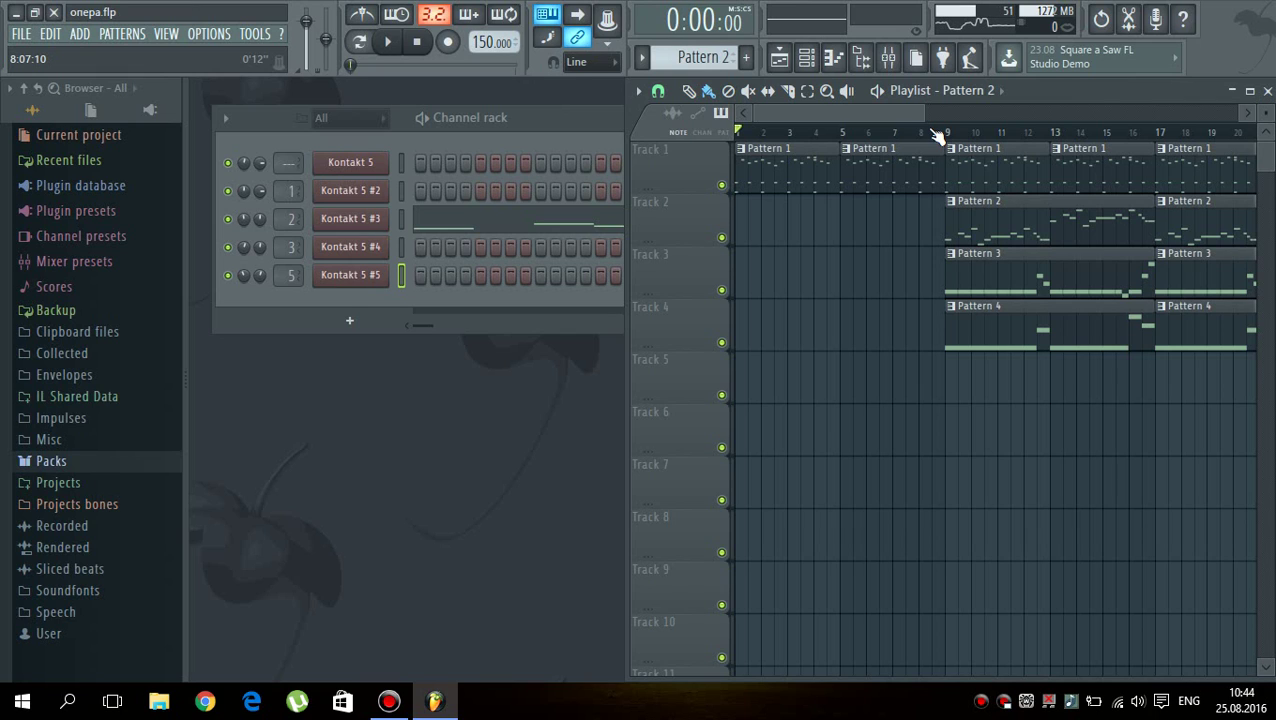
- Open the audio device settings and move the settings window slightly aside
click(209, 34)
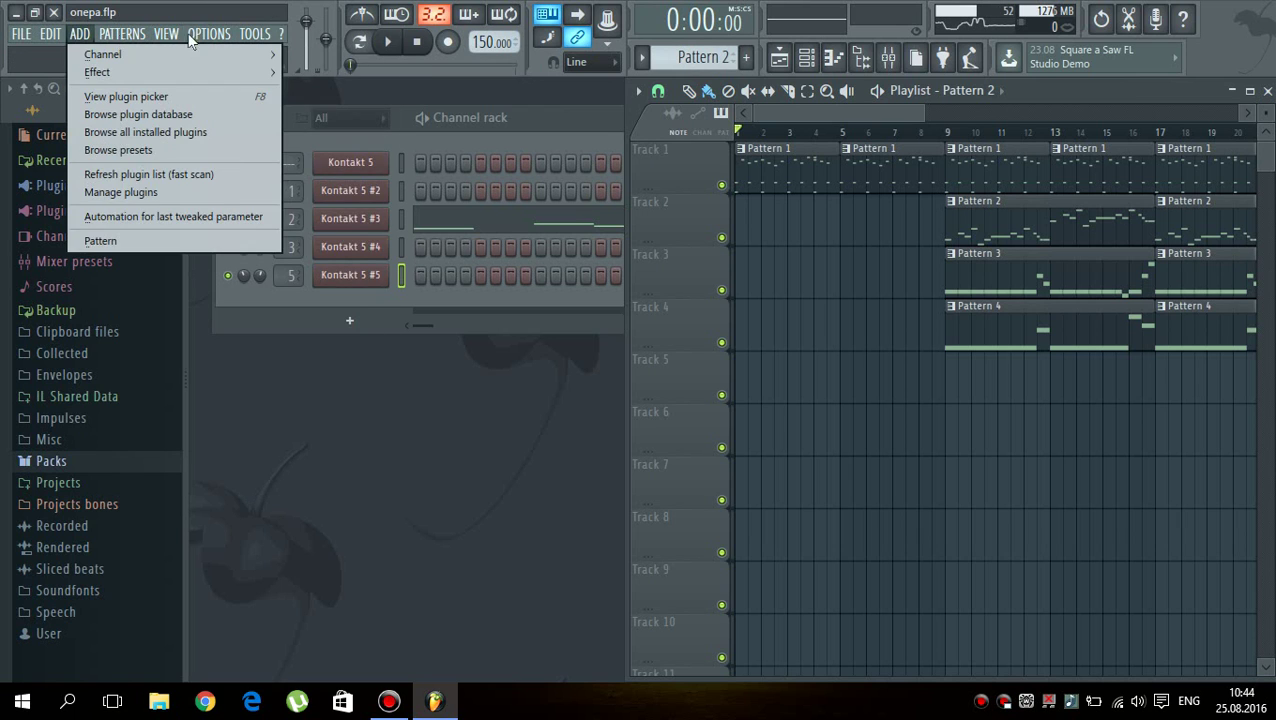
mouse_move(214, 36)
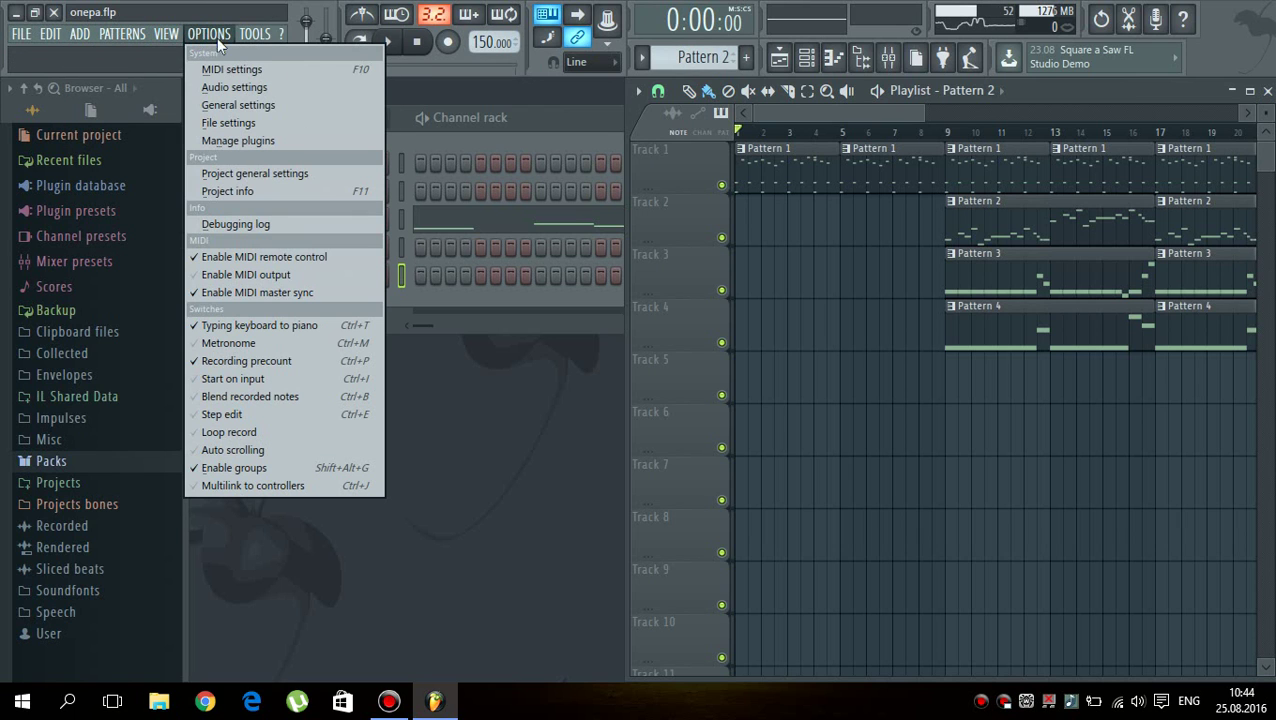
click(228, 106)
click(433, 89)
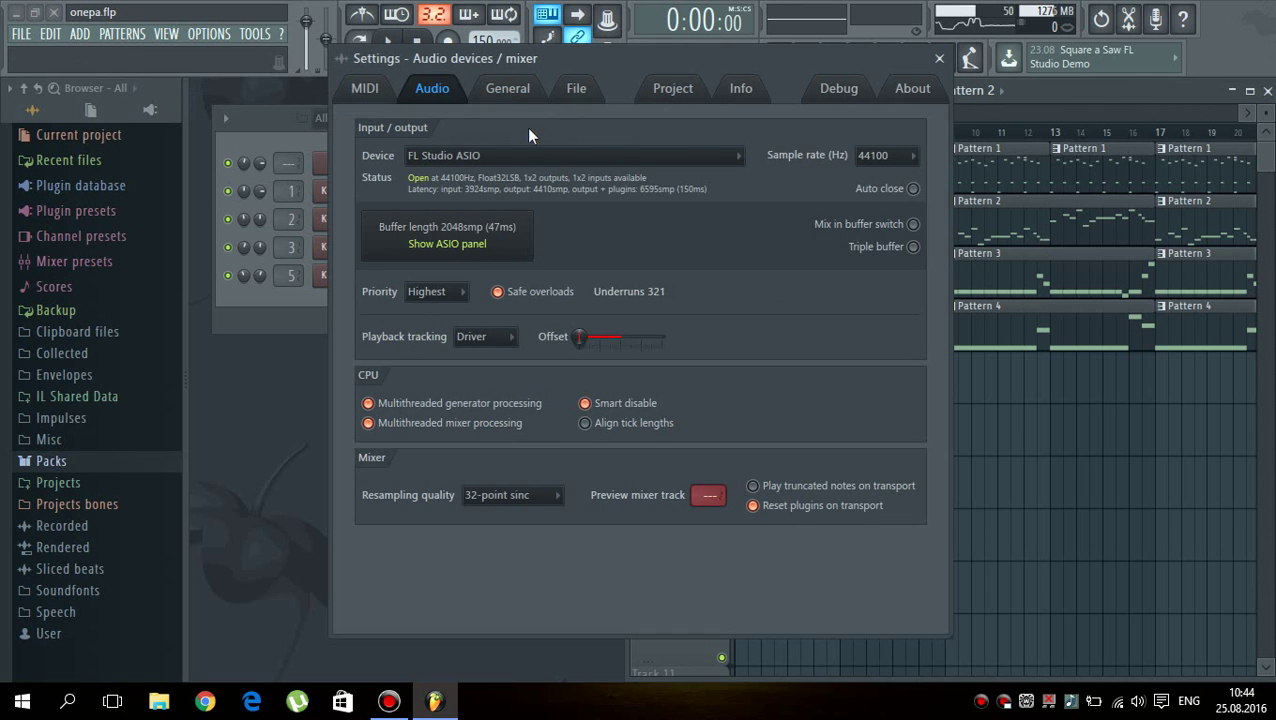
drag(797, 61, 880, 91)
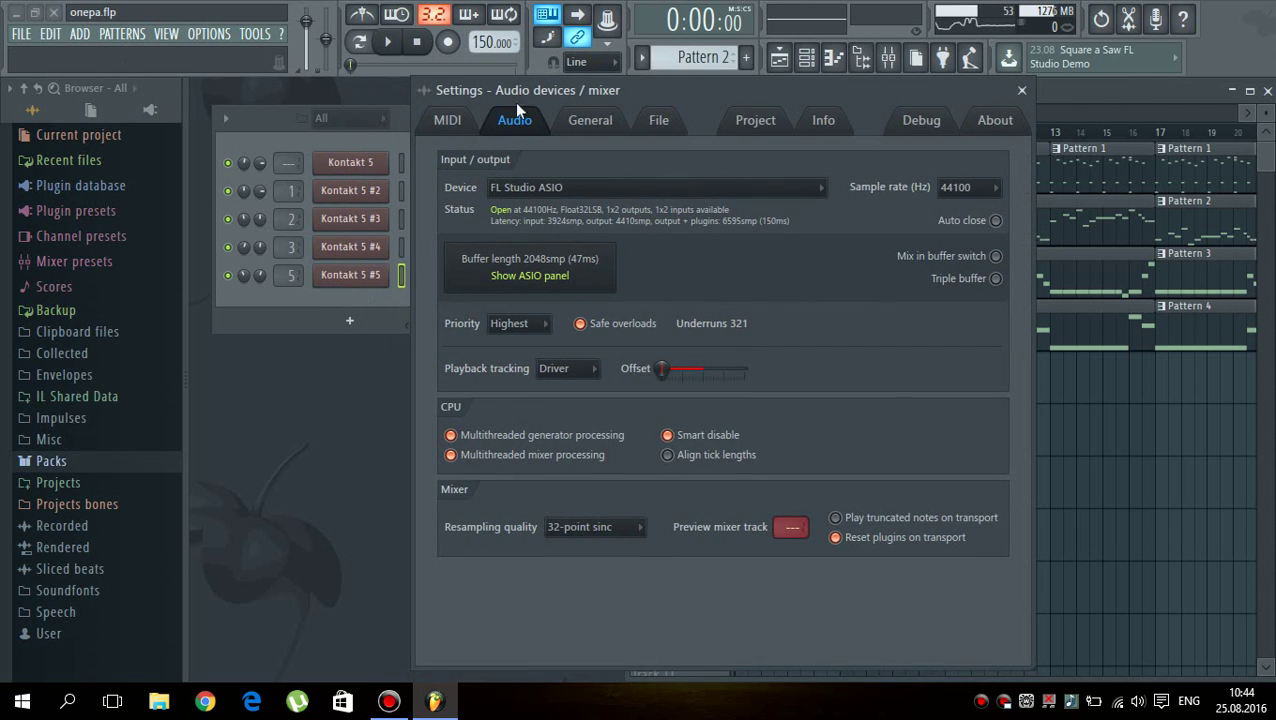
- Reopen the audio settings and look through the General and File pages before returning to Audio
click(209, 33)
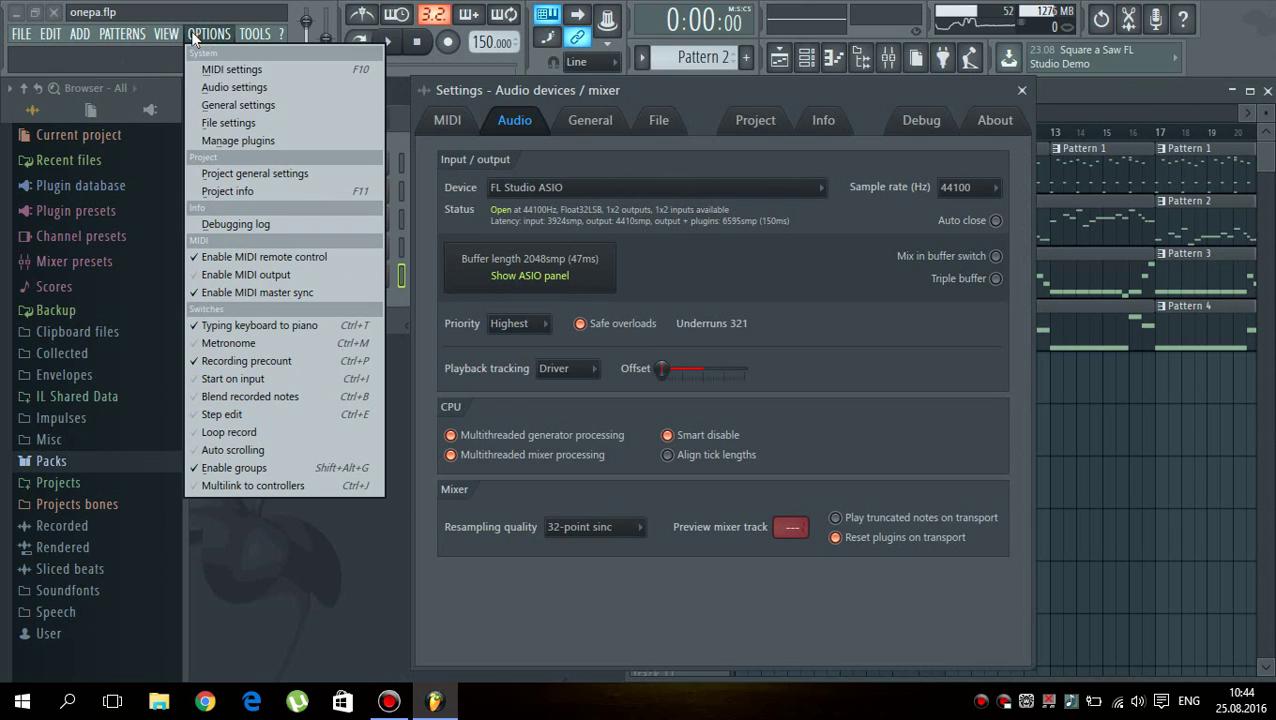
click(250, 88)
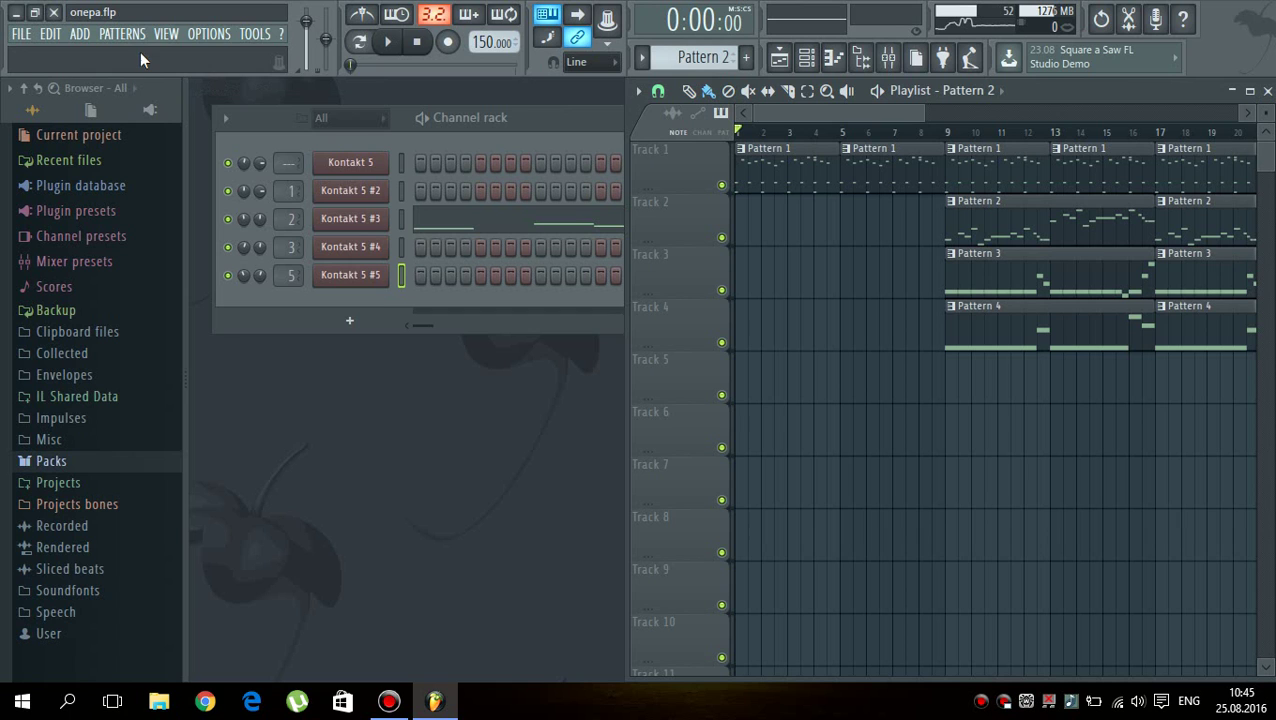
click(209, 33)
click(291, 90)
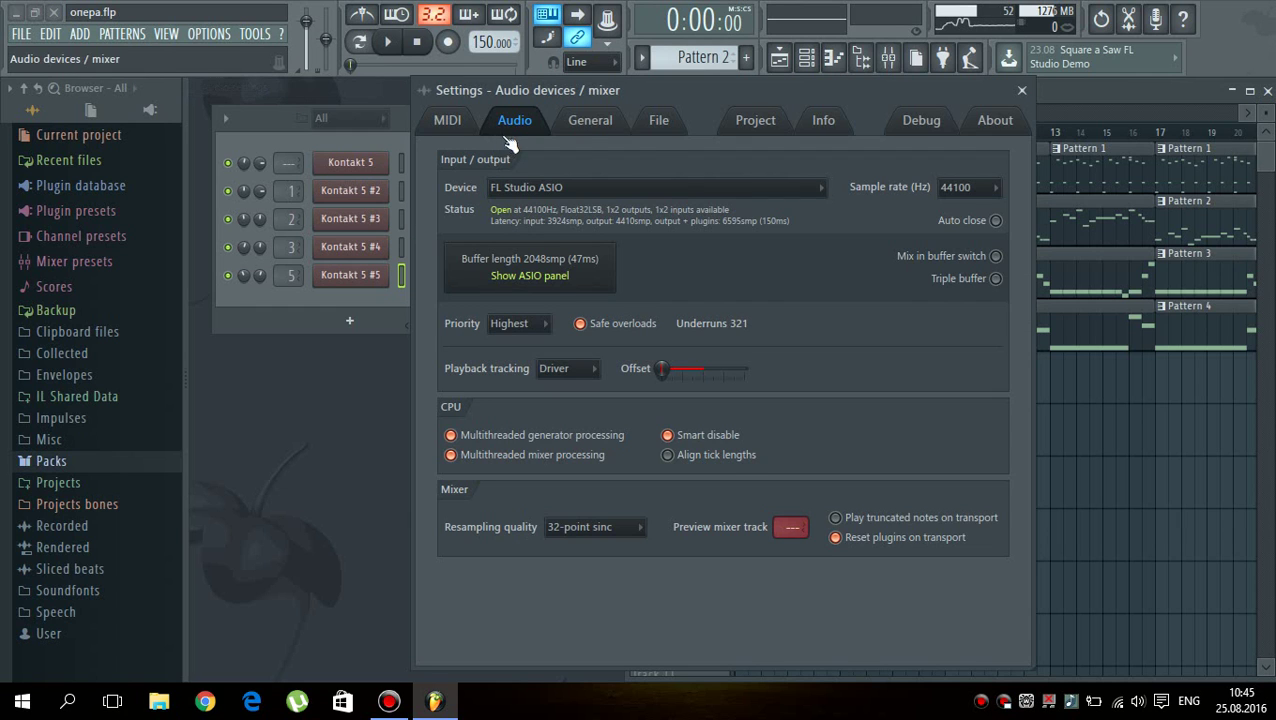
click(590, 121)
click(658, 121)
click(590, 121)
click(515, 125)
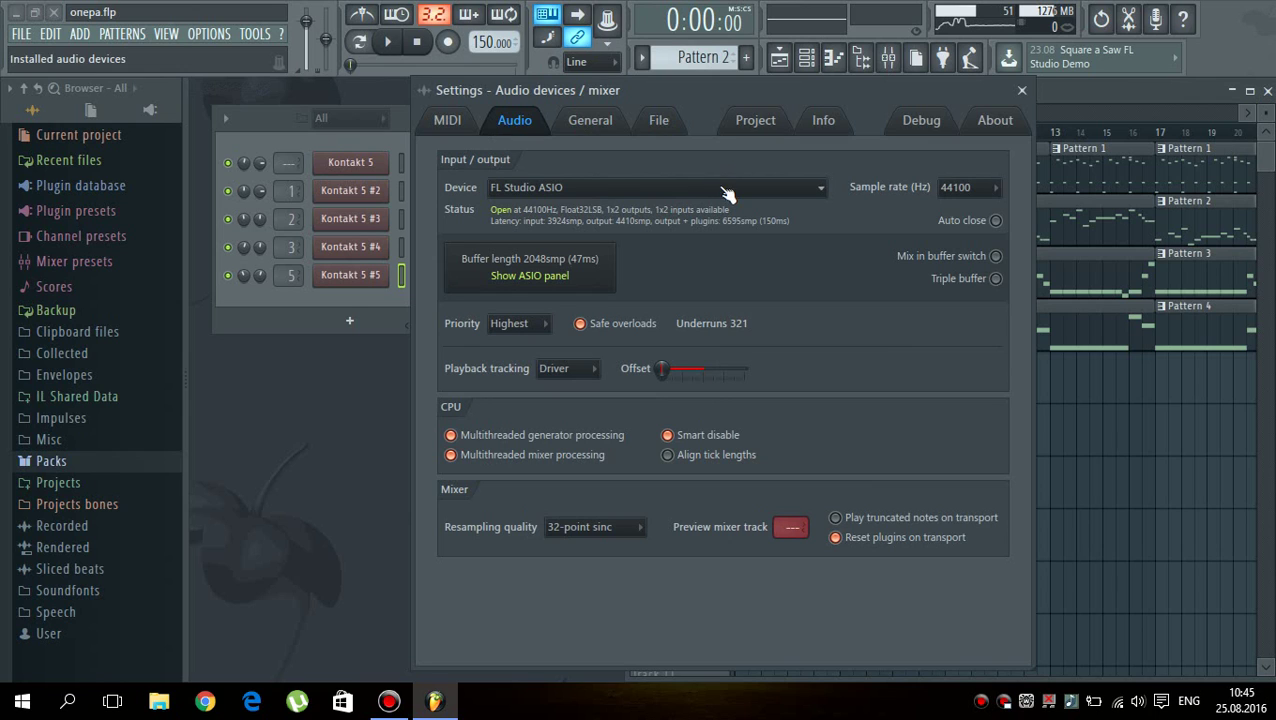
- Switch the audio device to ASIO4ALL v2
click(687, 186)
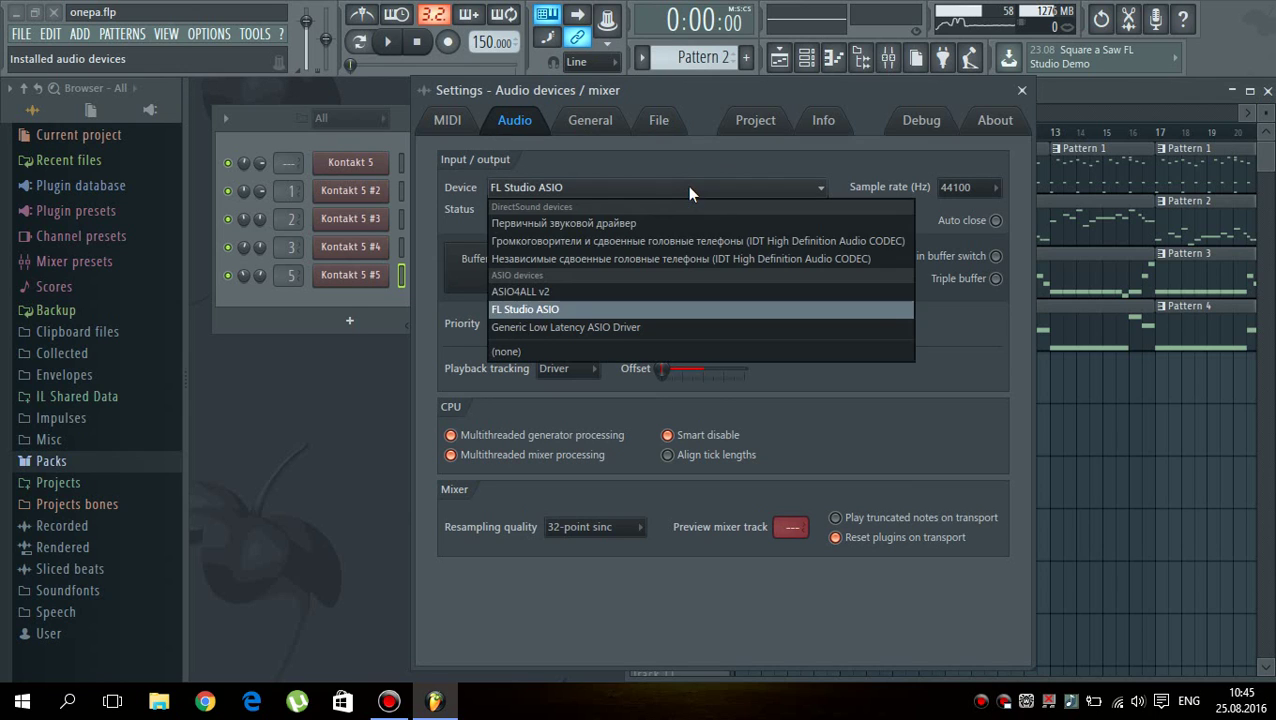
click(645, 290)
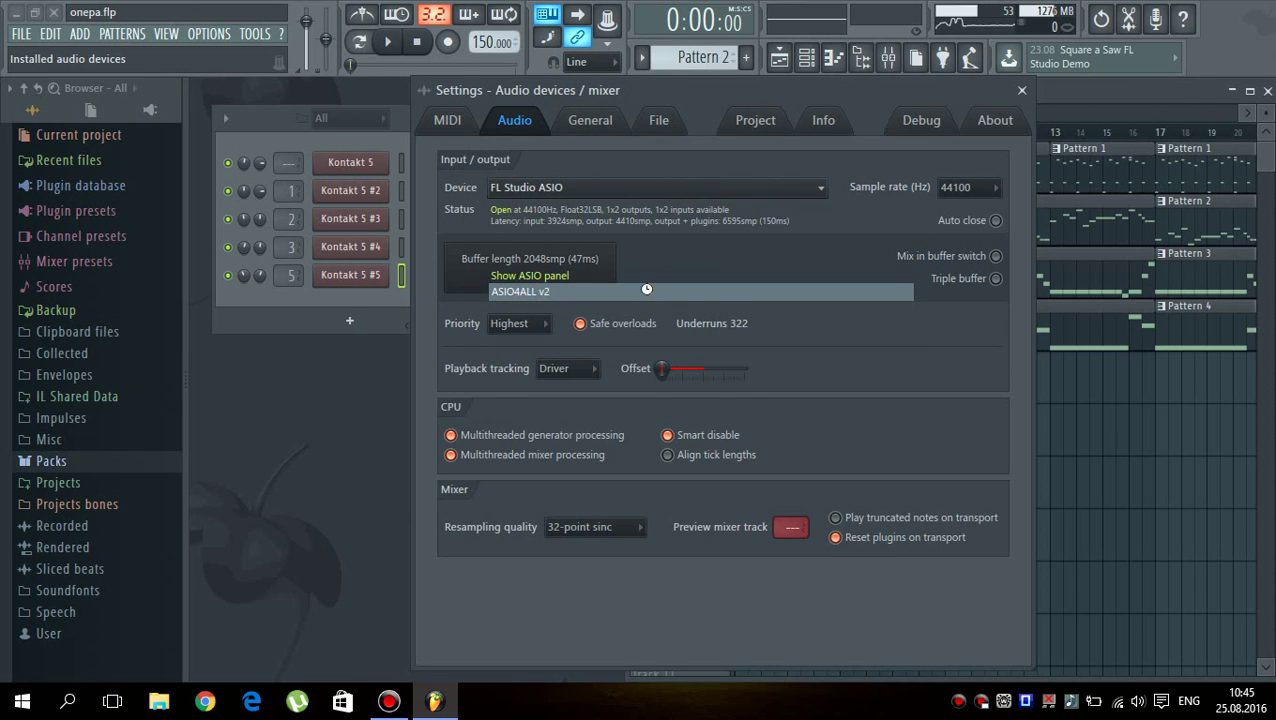
- Set the audio device to FL Studio ASIO and close the settings
click(645, 188)
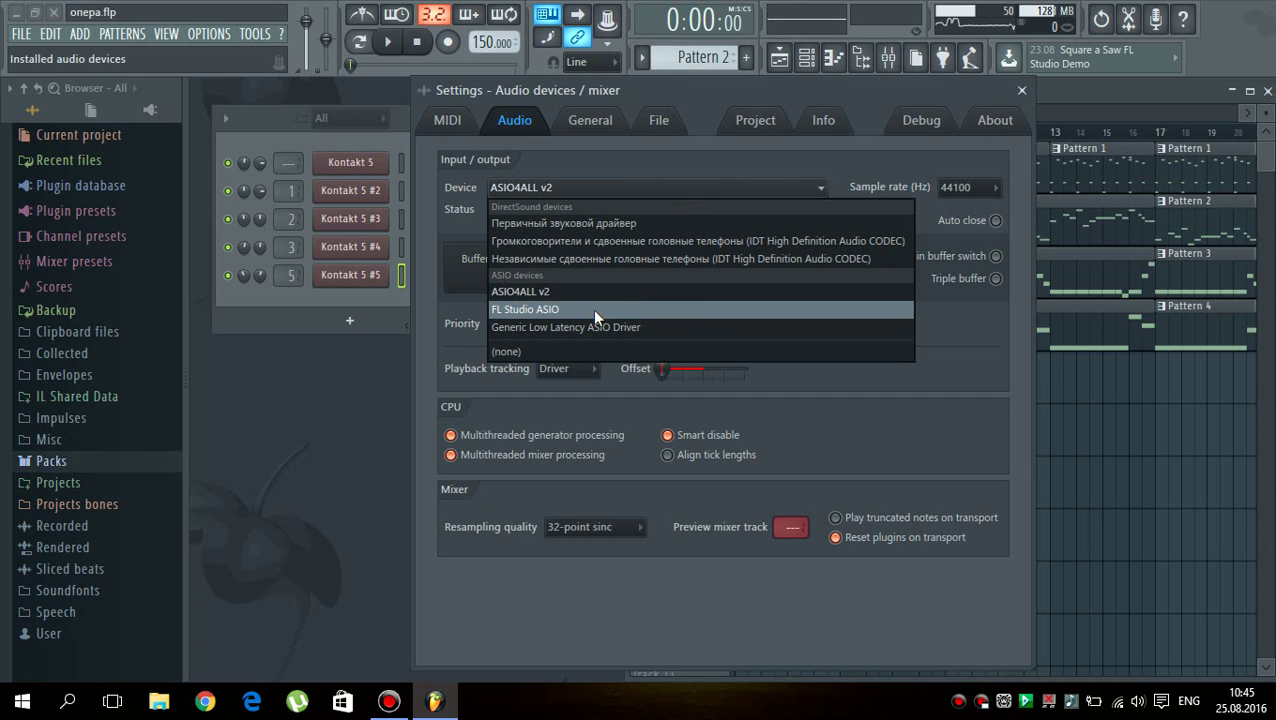
click(544, 312)
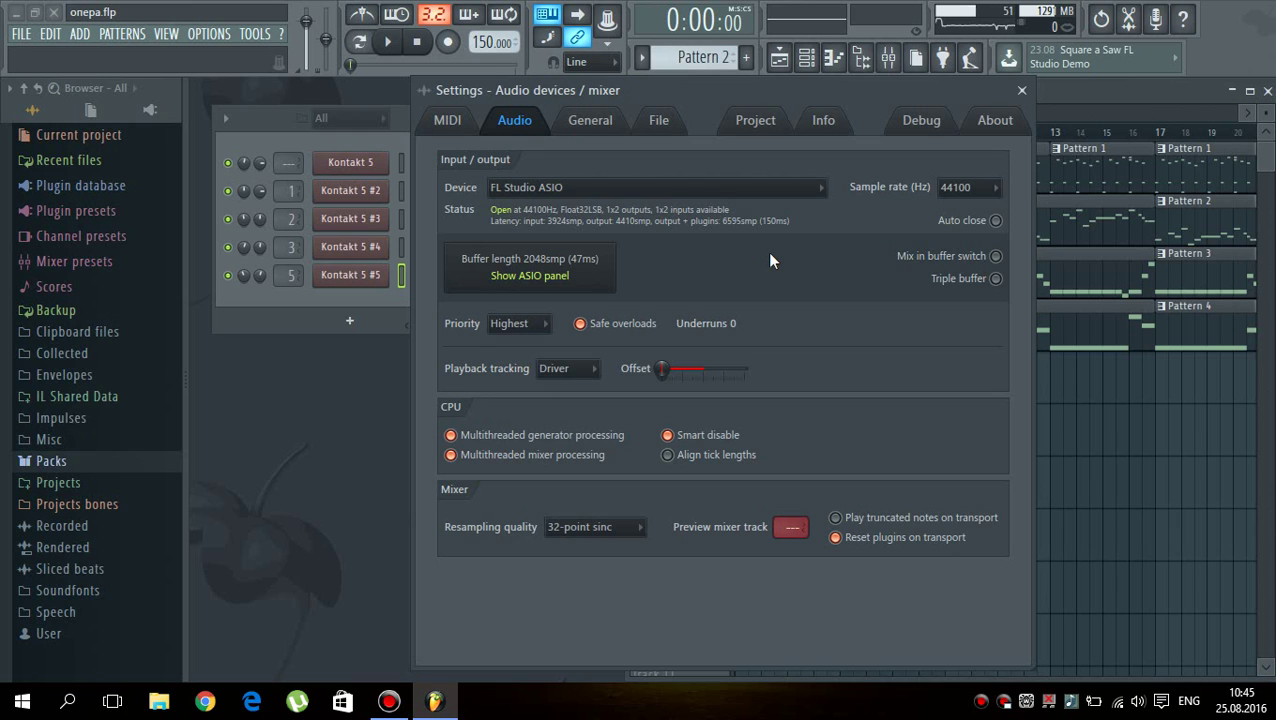
click(1021, 90)
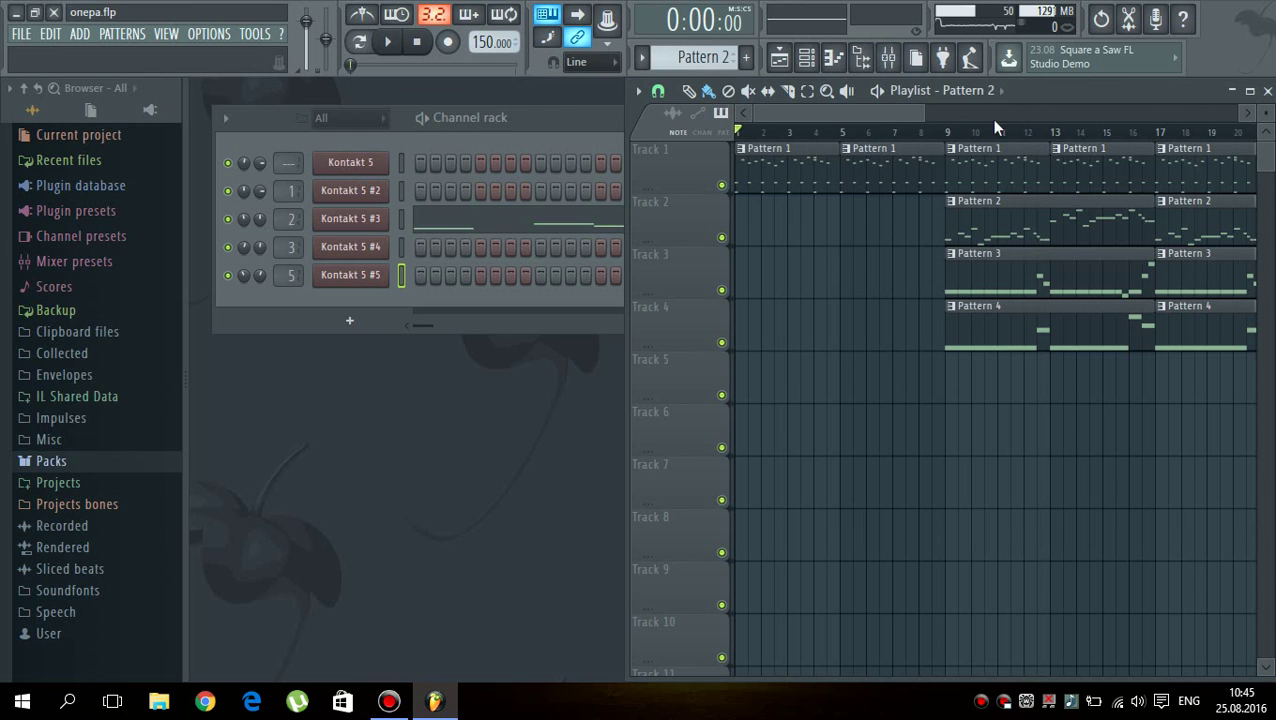
- Place the playback position within bar 8 of the playlist
click(927, 132)
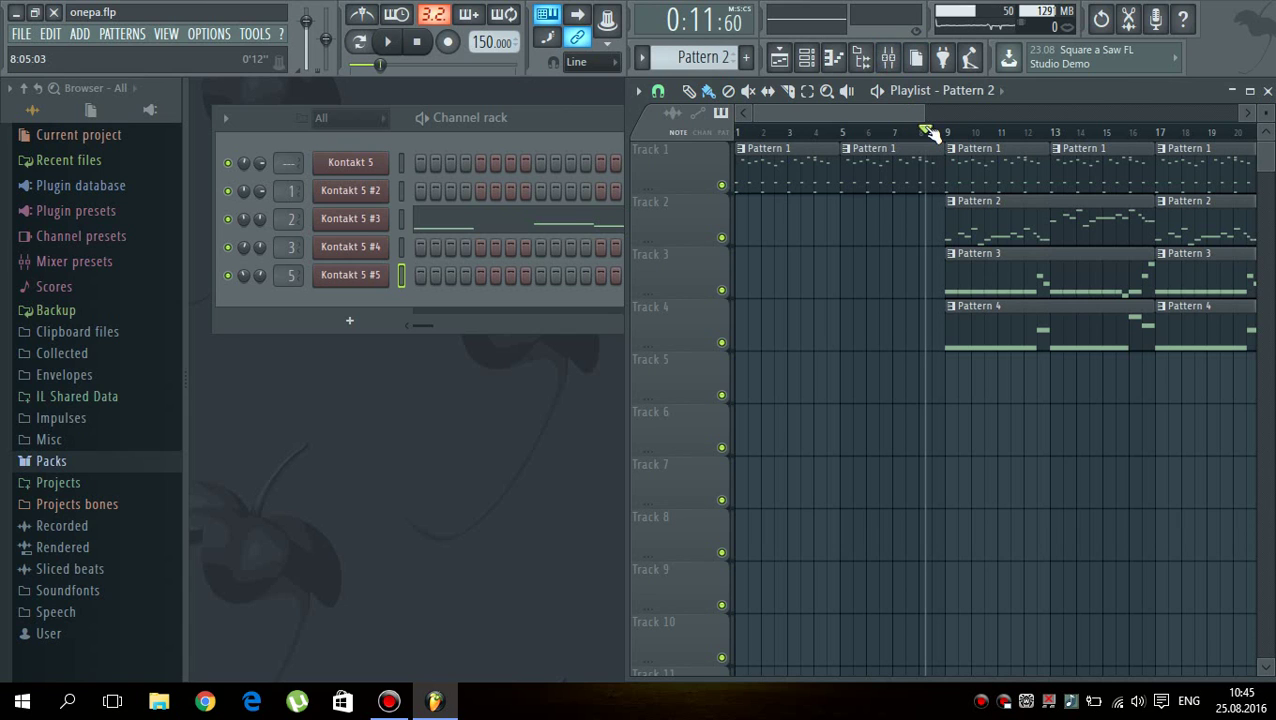
mouse_move(921, 113)
mouse_down()
mouse_move(1002, 113)
mouse_move(916, 114)
mouse_up()
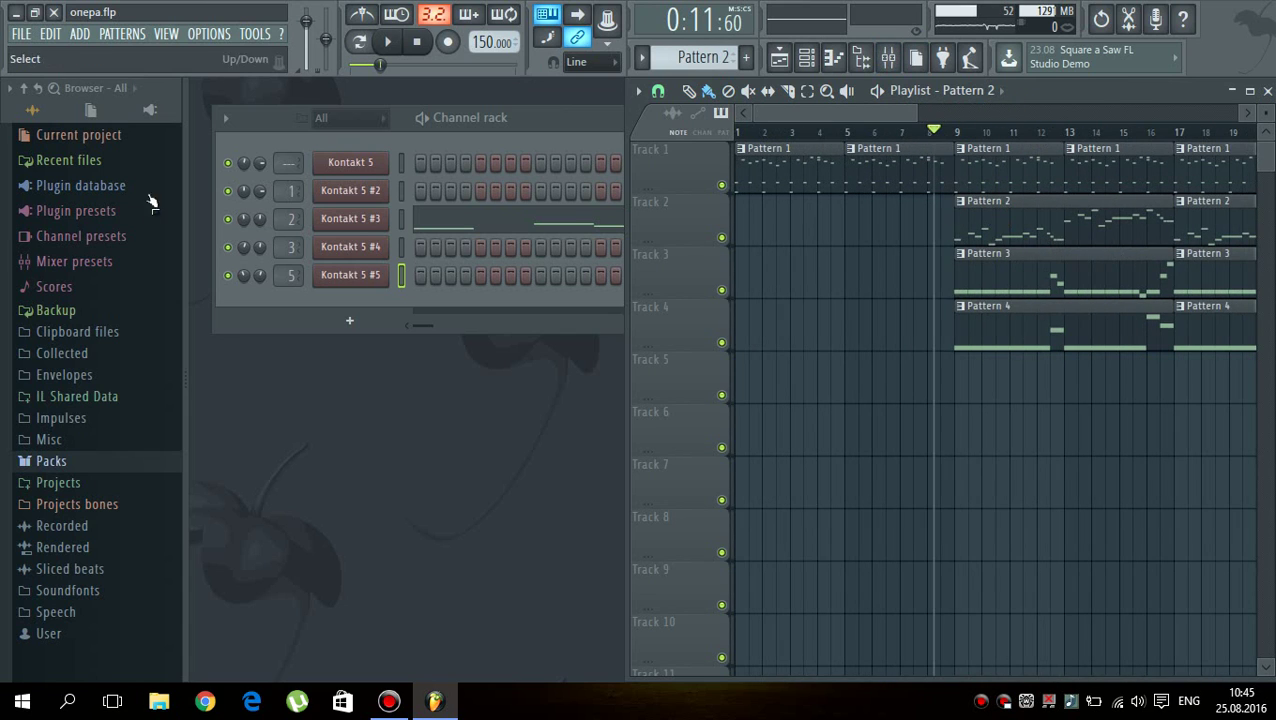
click(402, 164)
click(402, 192)
click(402, 274)
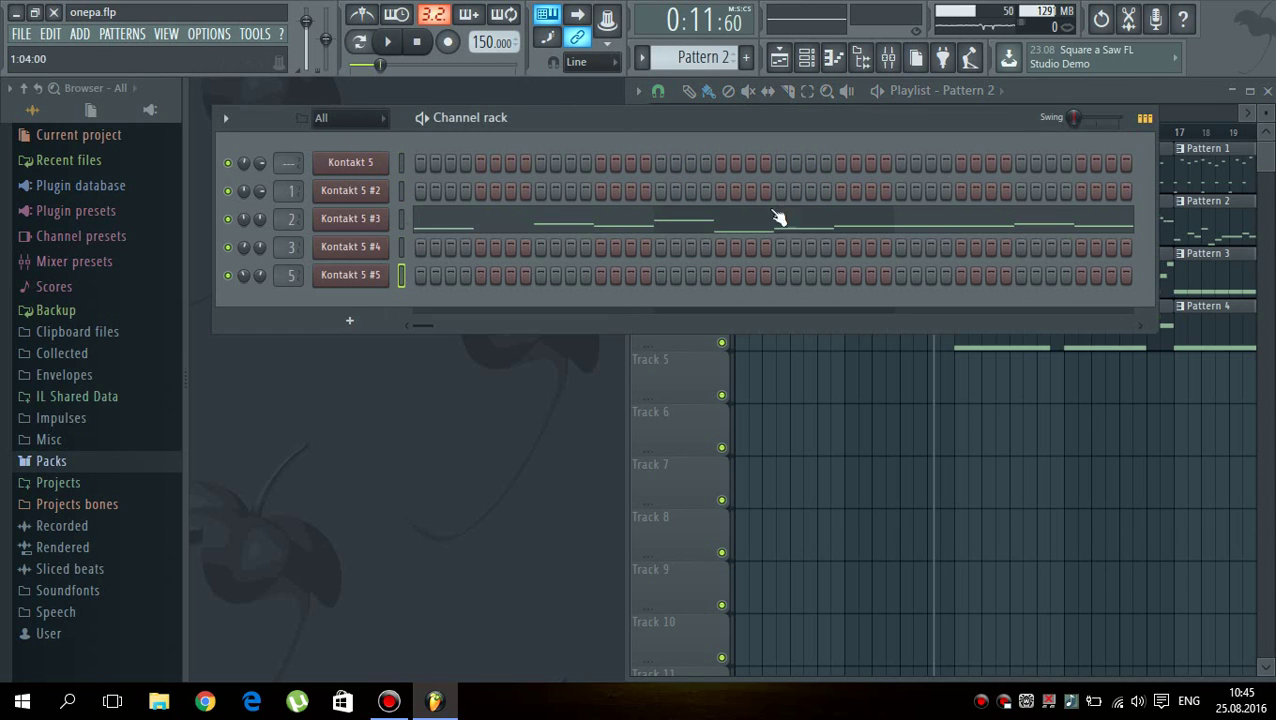
click(1183, 93)
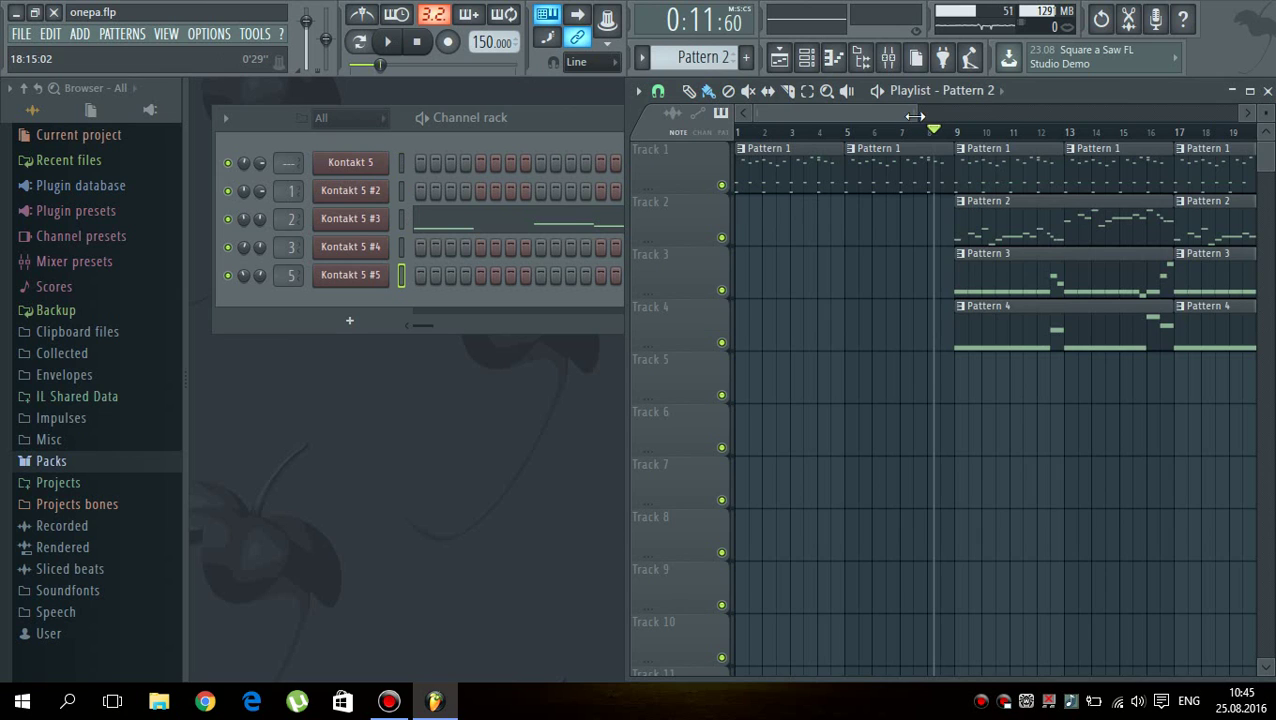
drag(912, 114, 940, 113)
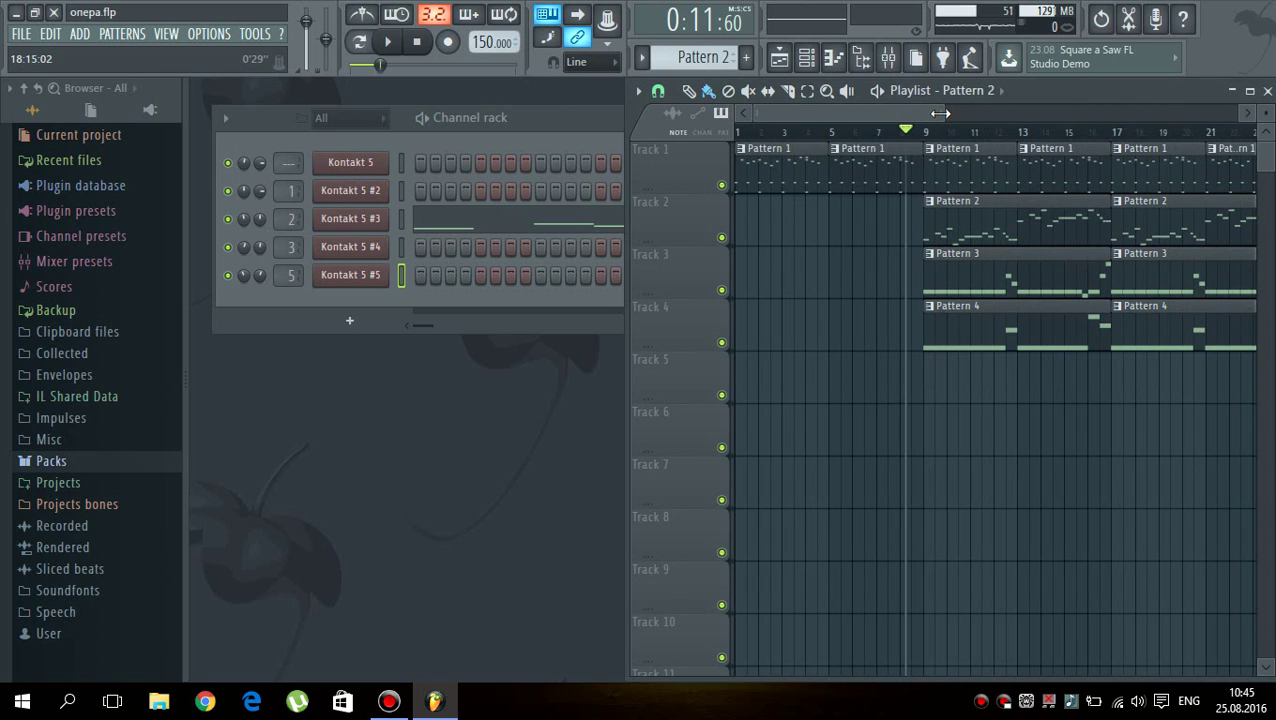
- Purge unused samples from the first Kontakt 5 channel by updating its sample pool, and close the plugin window
click(362, 164)
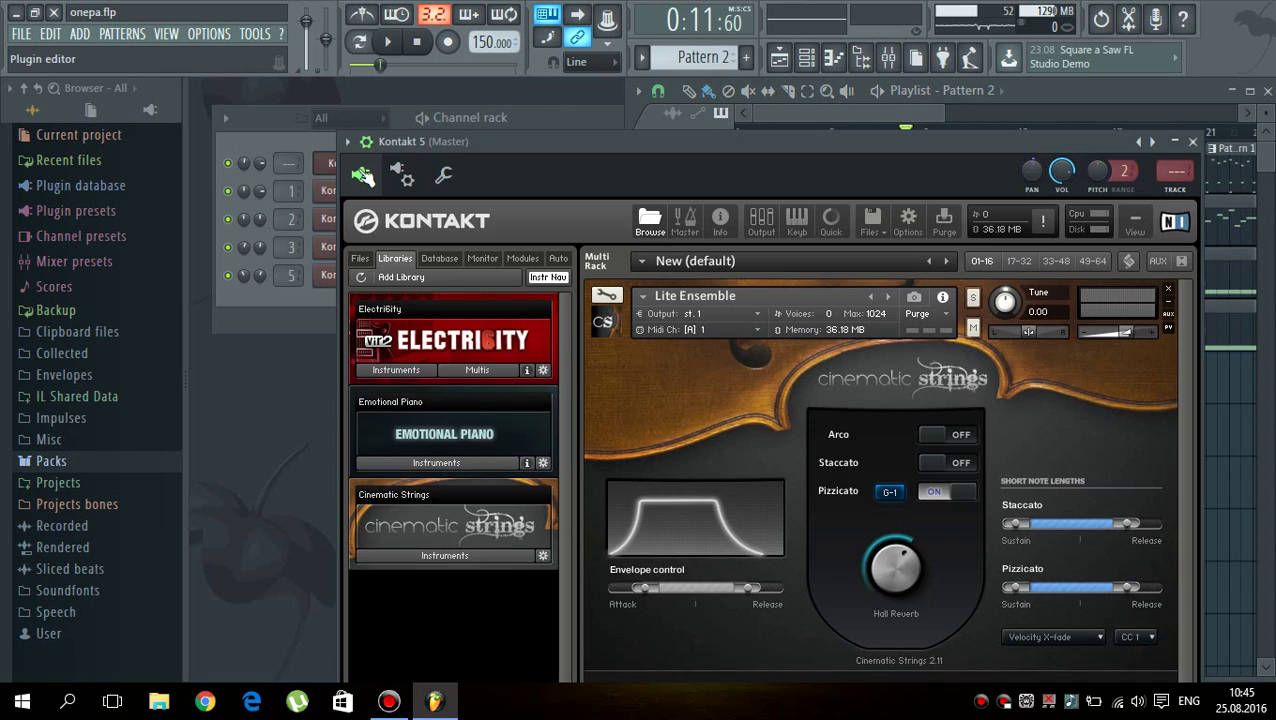
click(944, 219)
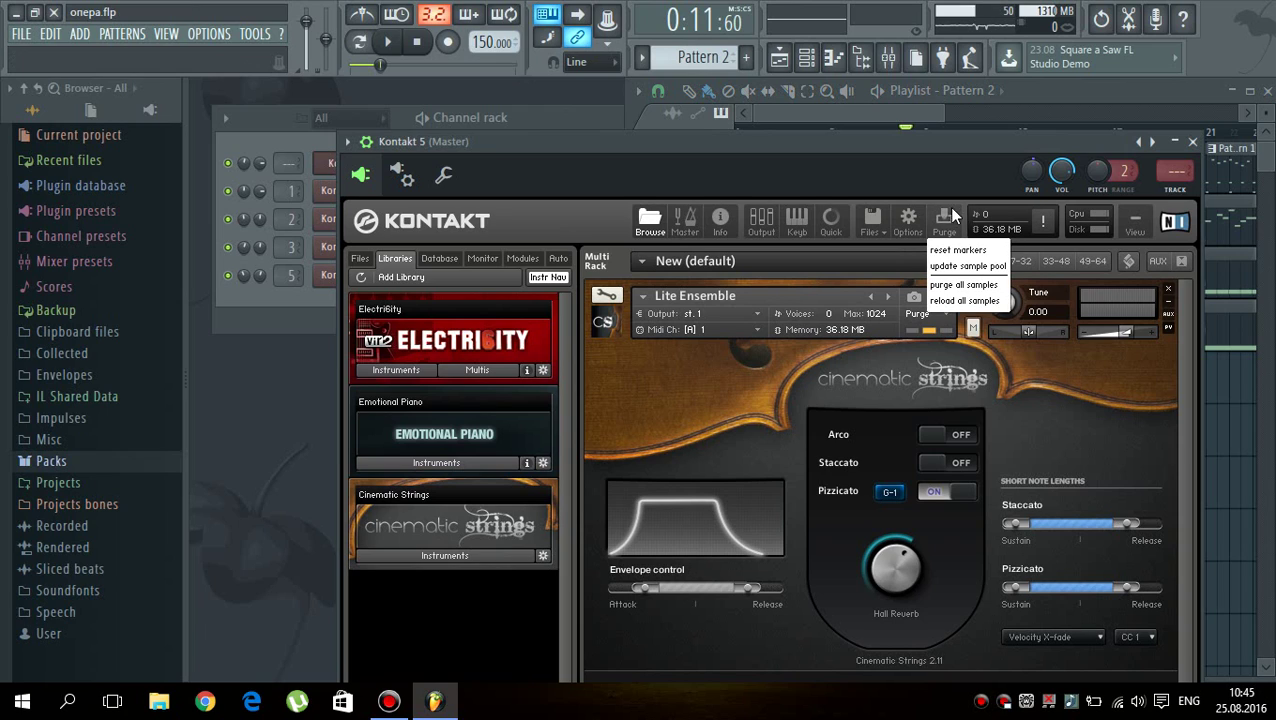
click(968, 266)
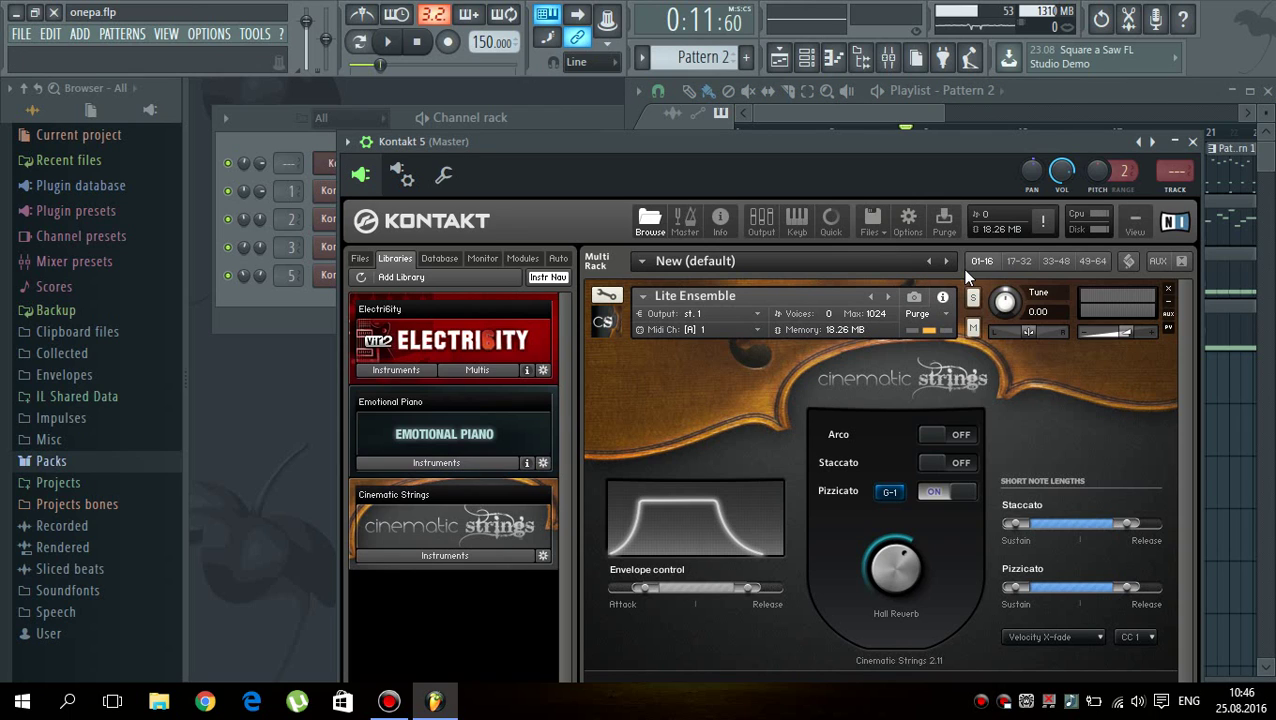
click(1192, 142)
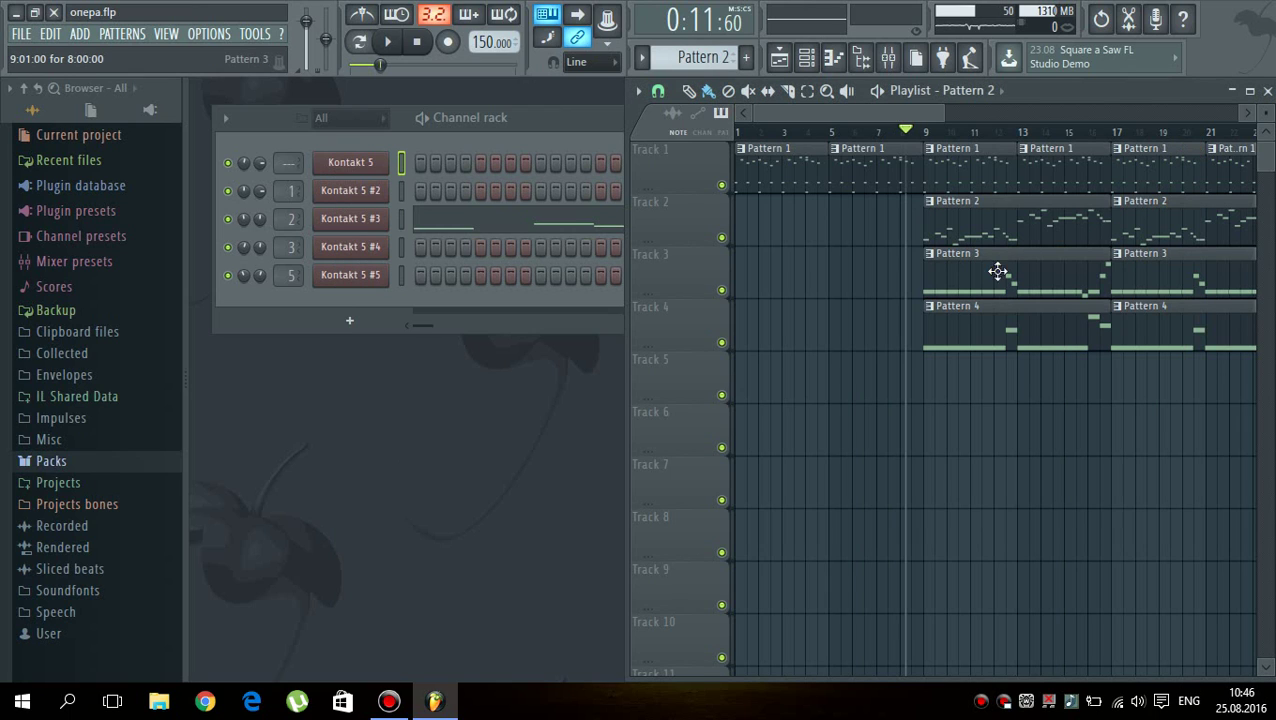
- Play Pattern 2 for a few seconds from the channel rack and stop playback
click(541, 116)
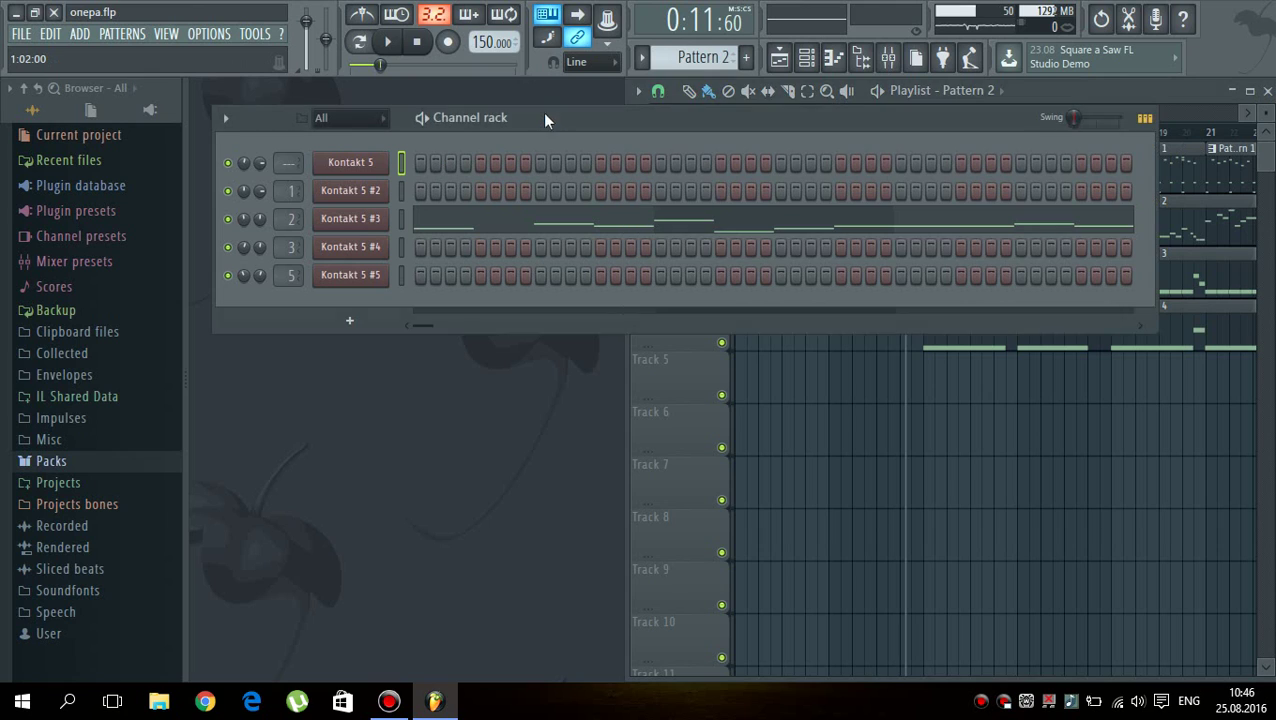
key(space)
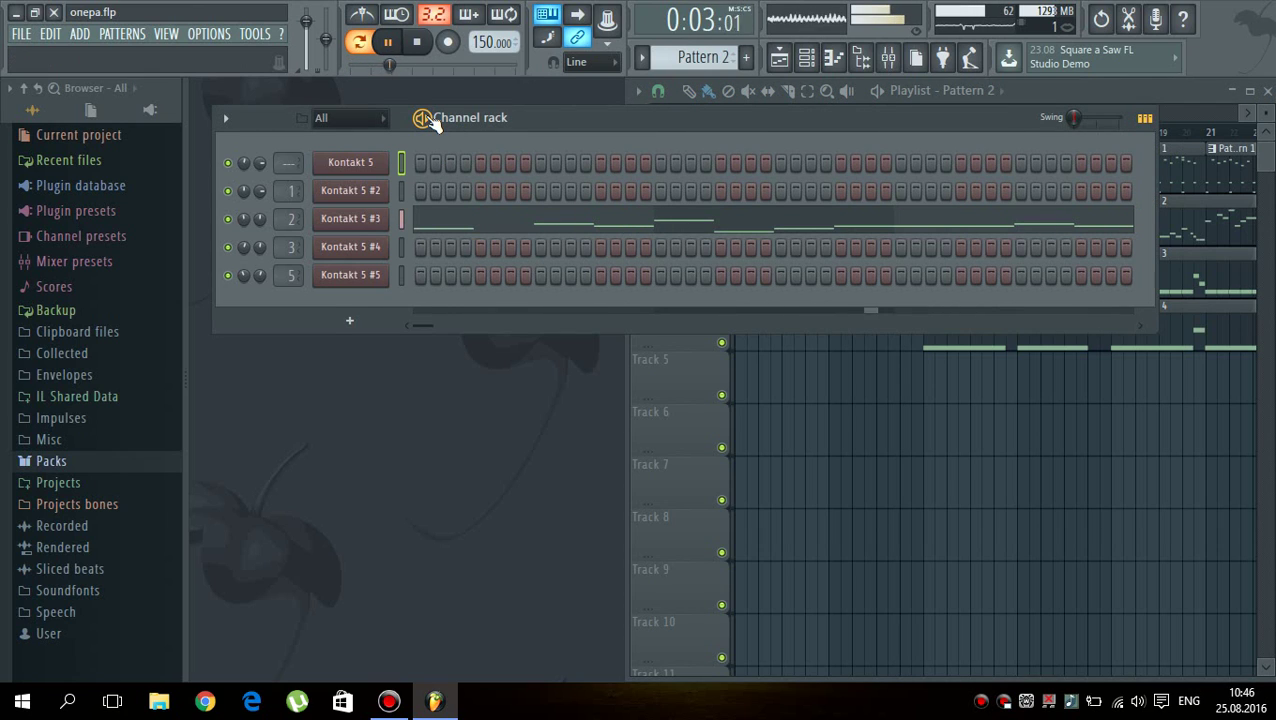
key(space)
- Update the sample pool of the Kontakt 5 #3 piano channel to purge unused samples, and close its window
click(350, 218)
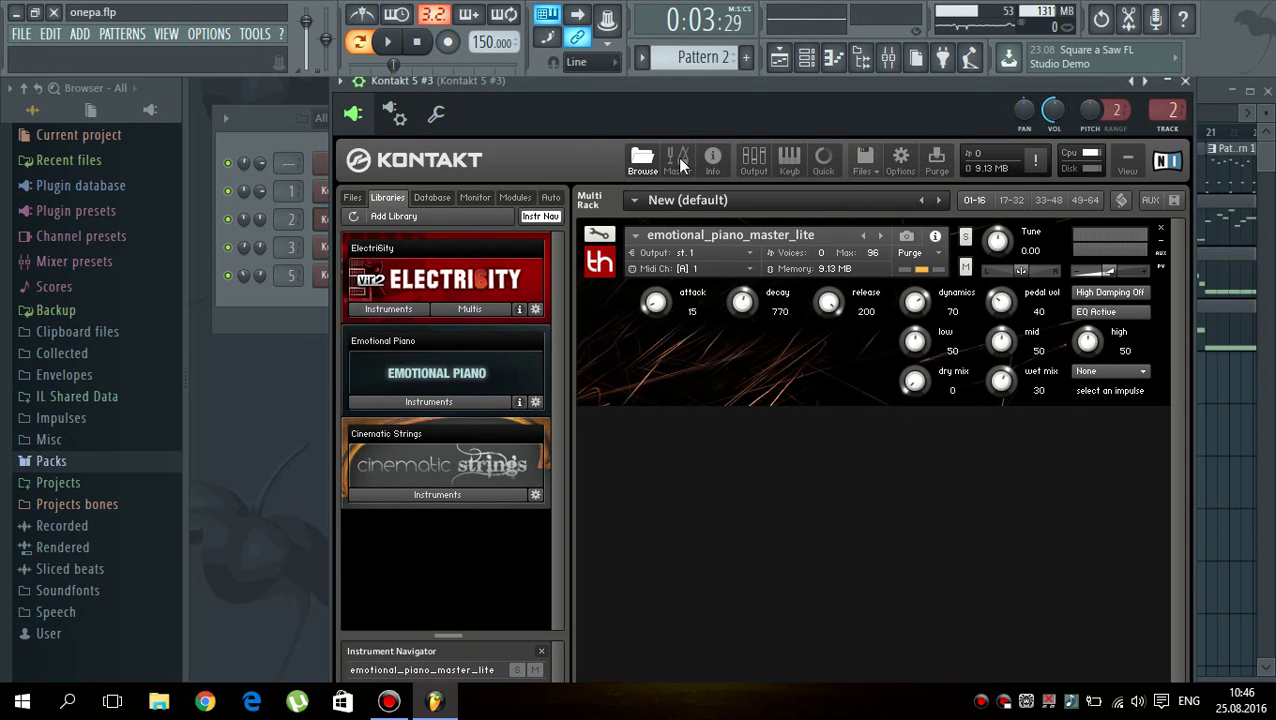
click(943, 174)
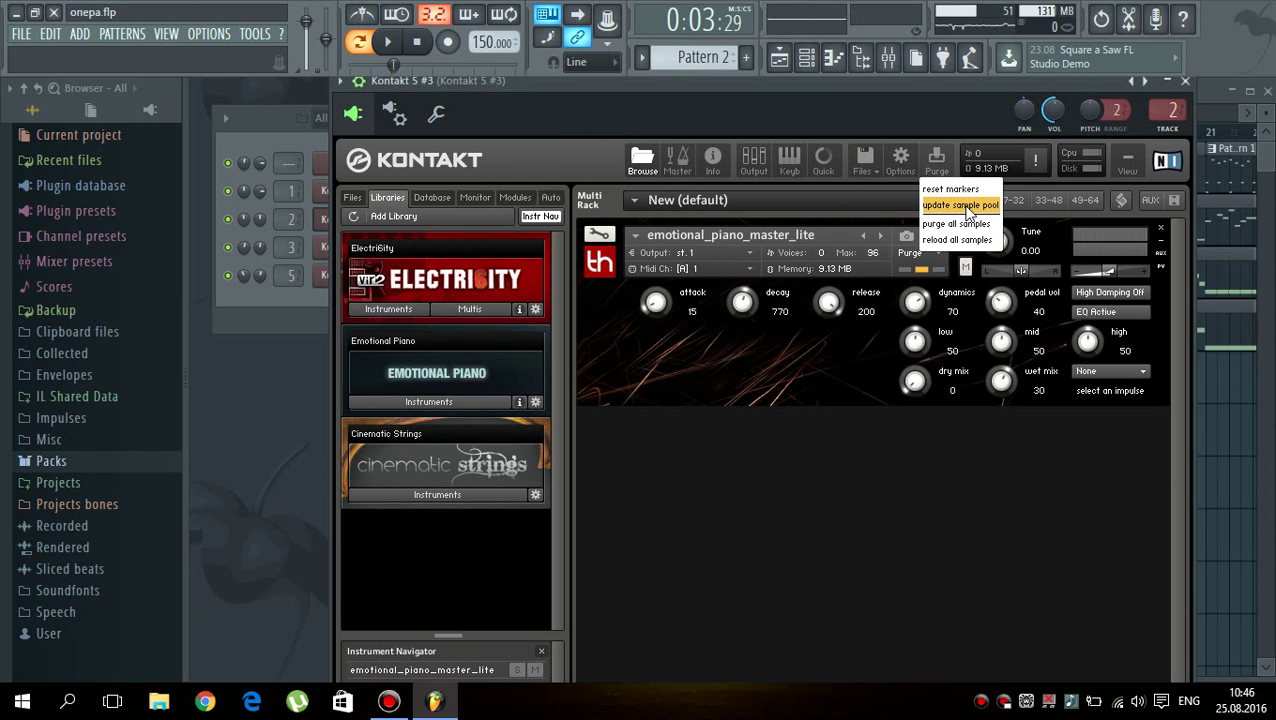
click(962, 205)
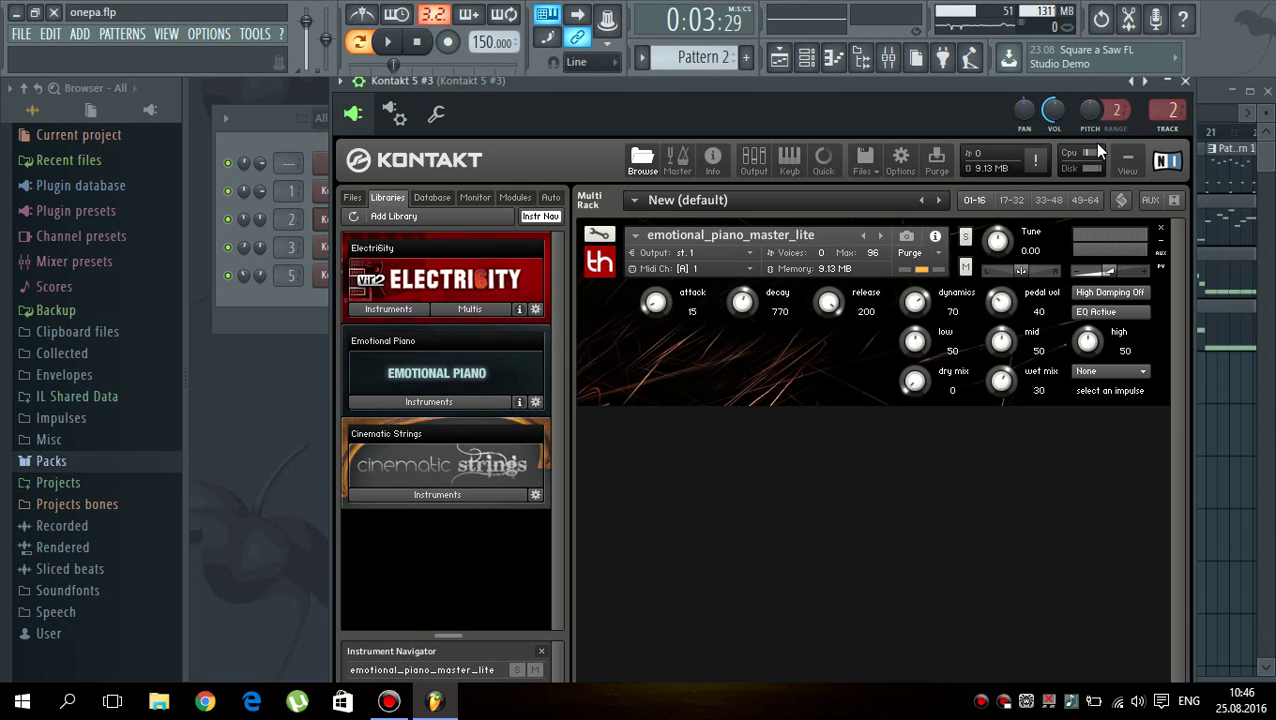
click(1185, 80)
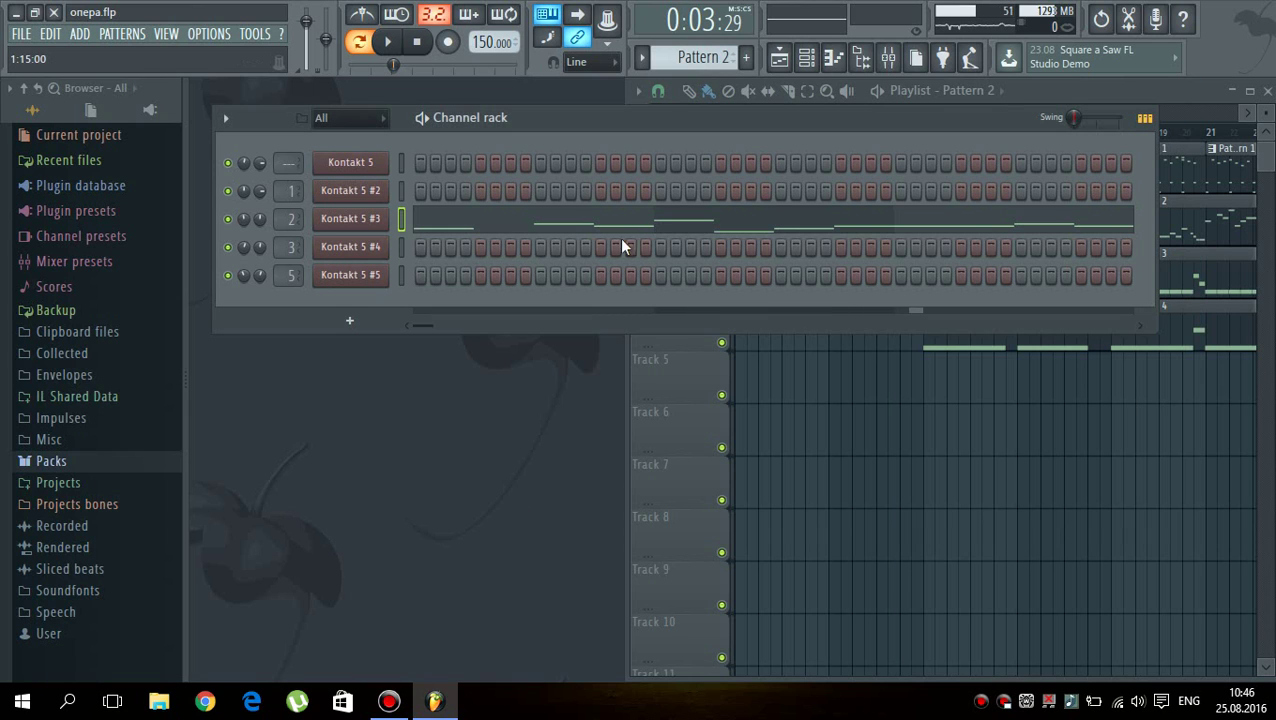
- Select Pattern 3, update the sample pool of the Kontakt 5 #4 staccato strings channel, and close its window
click(1180, 292)
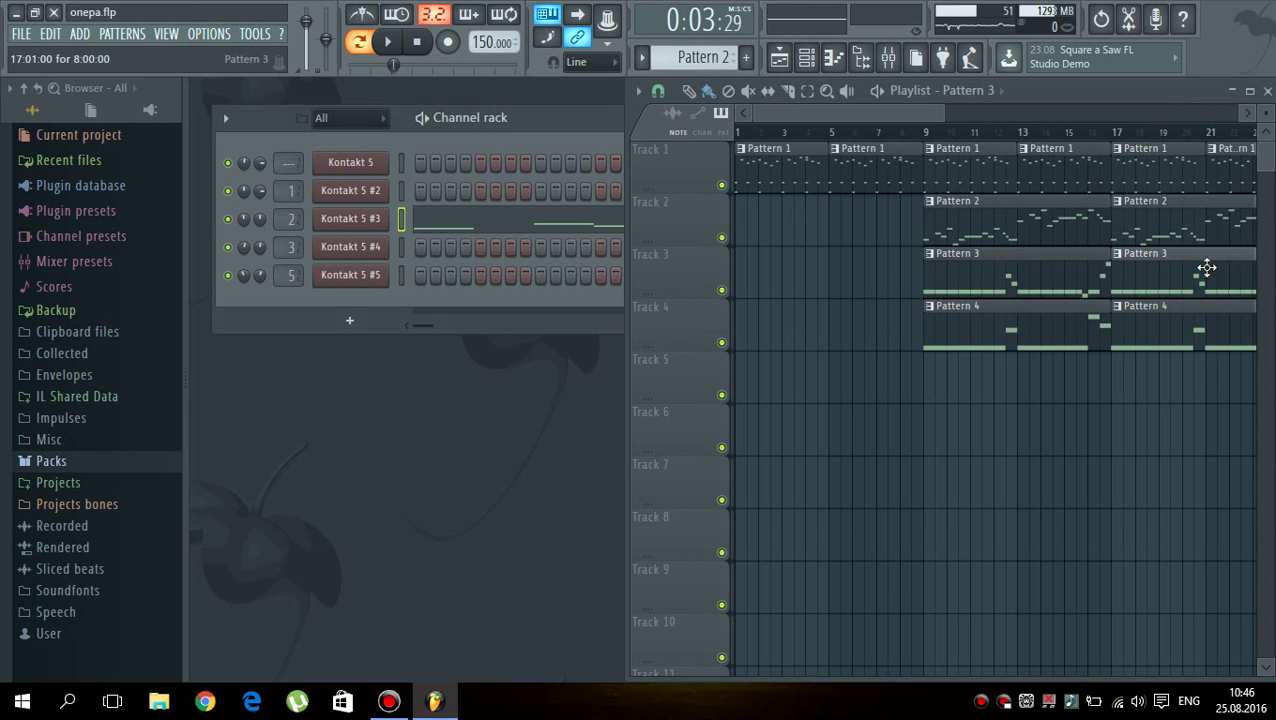
click(375, 247)
click(933, 193)
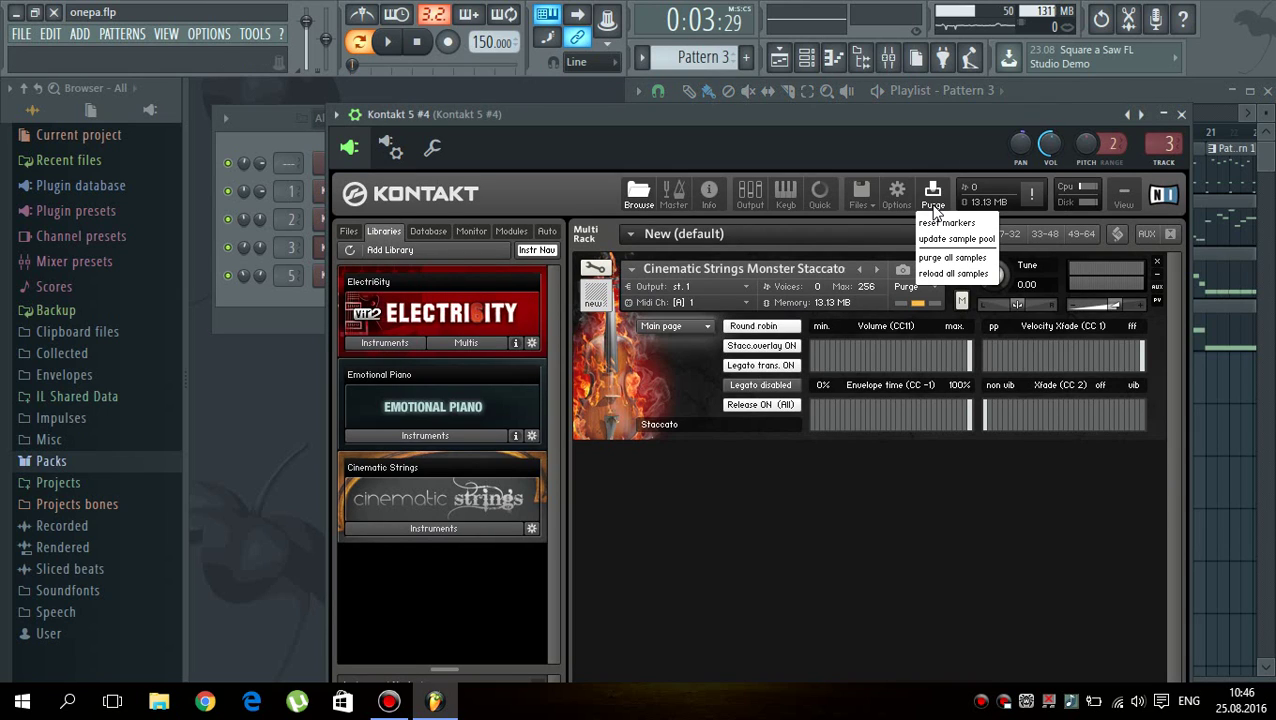
click(952, 241)
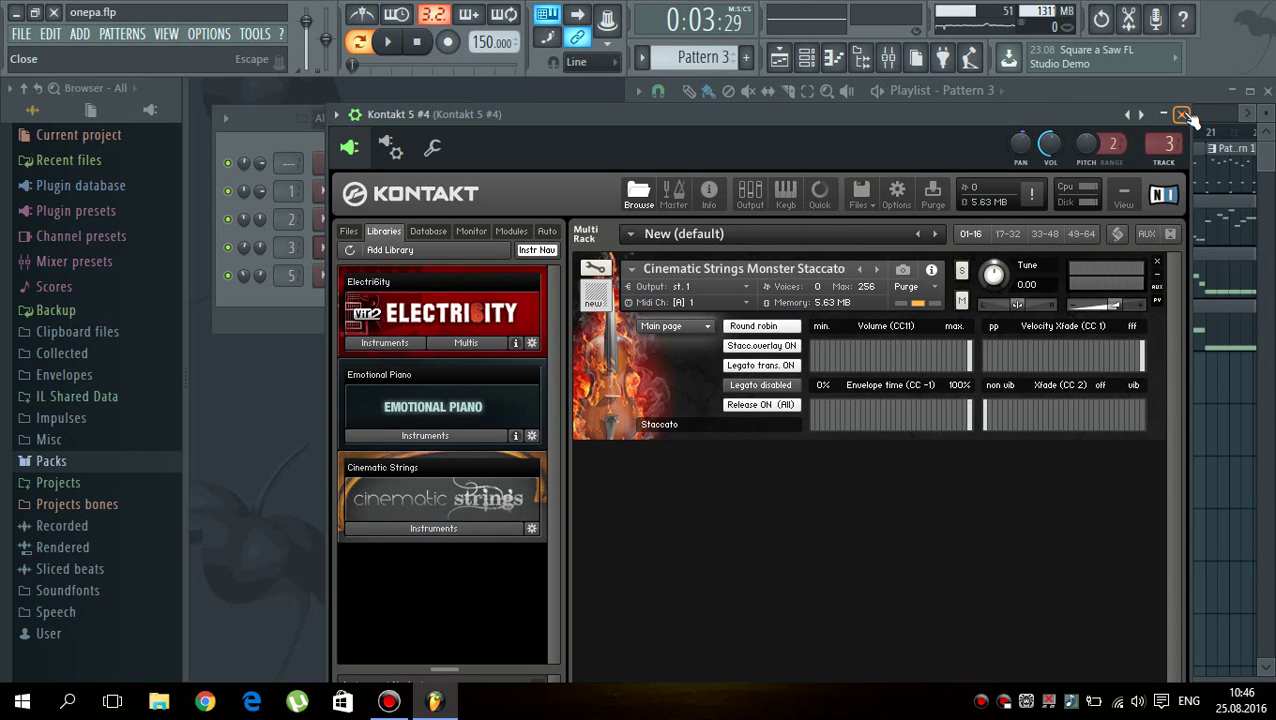
click(1183, 116)
- Update the sample pool of the Kontakt 5 #5 Basses channel and close its window
click(378, 282)
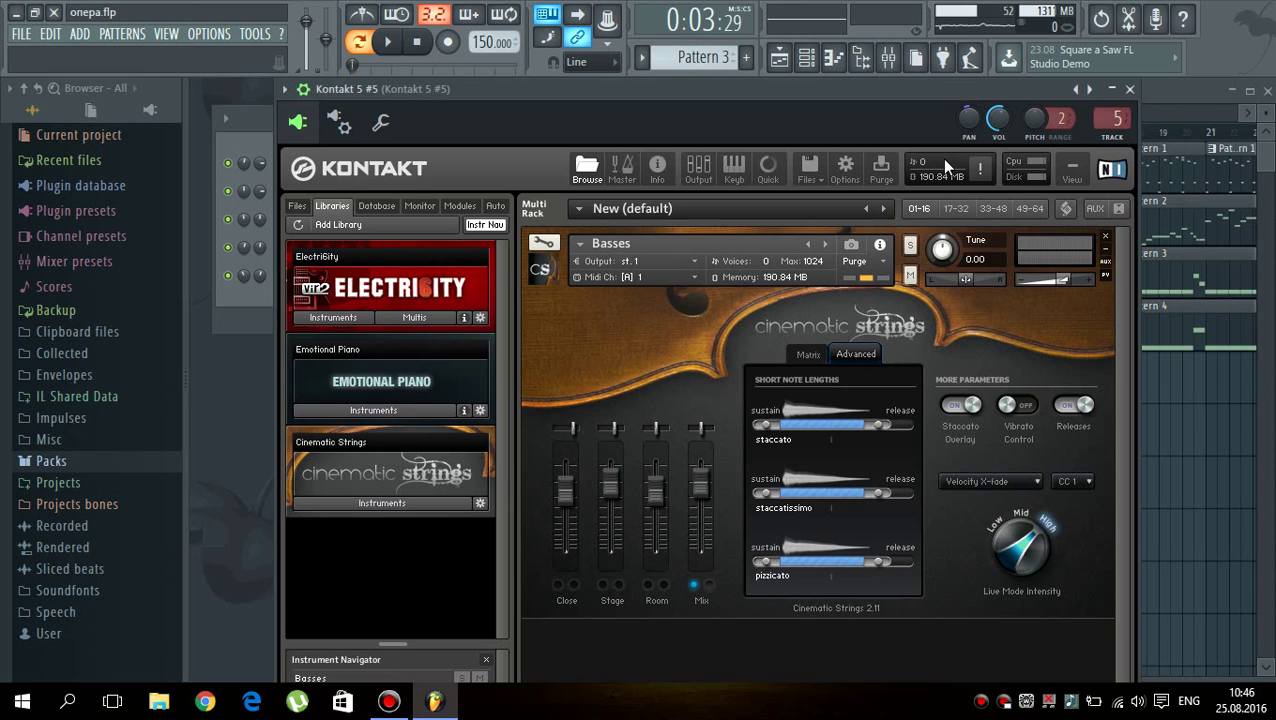
click(876, 172)
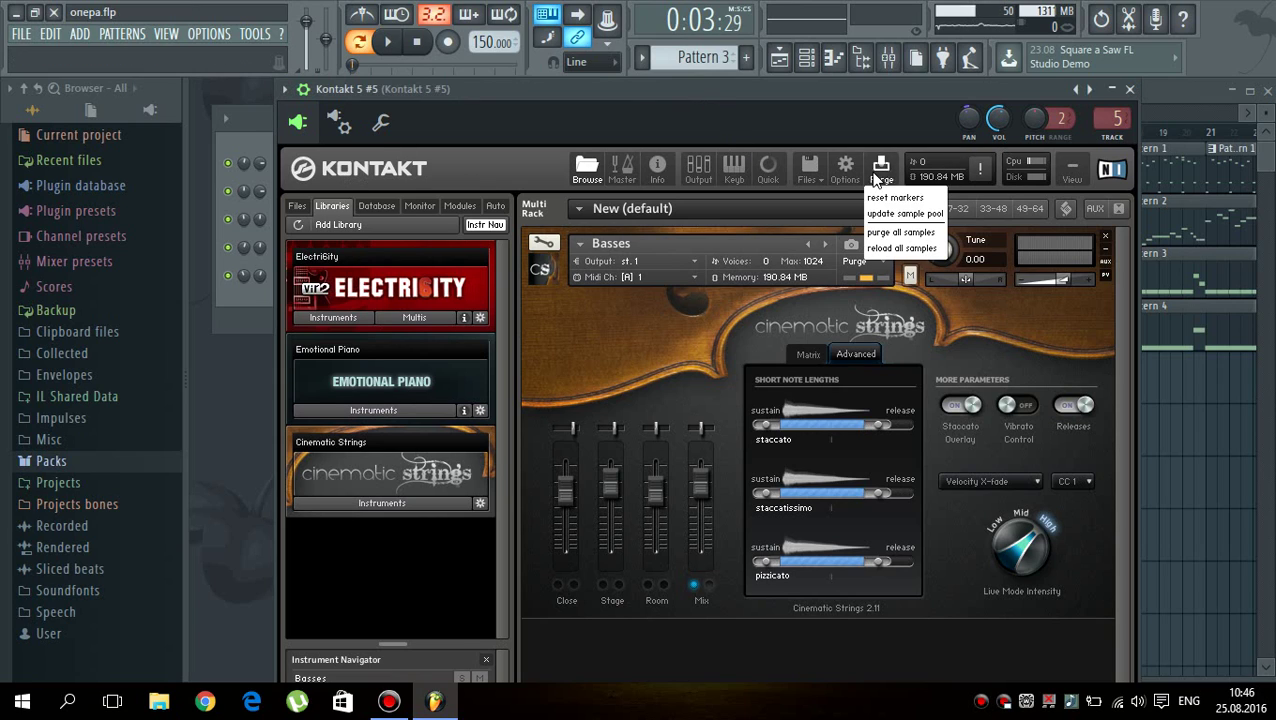
click(906, 214)
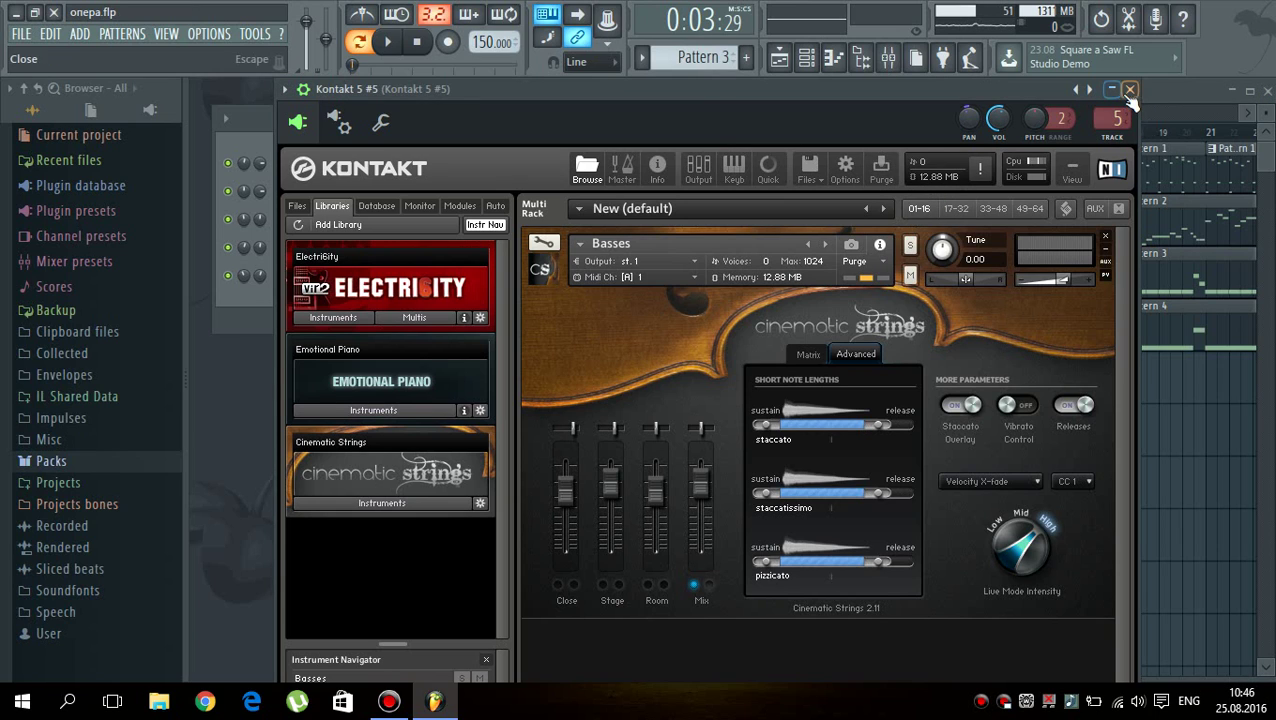
click(1129, 91)
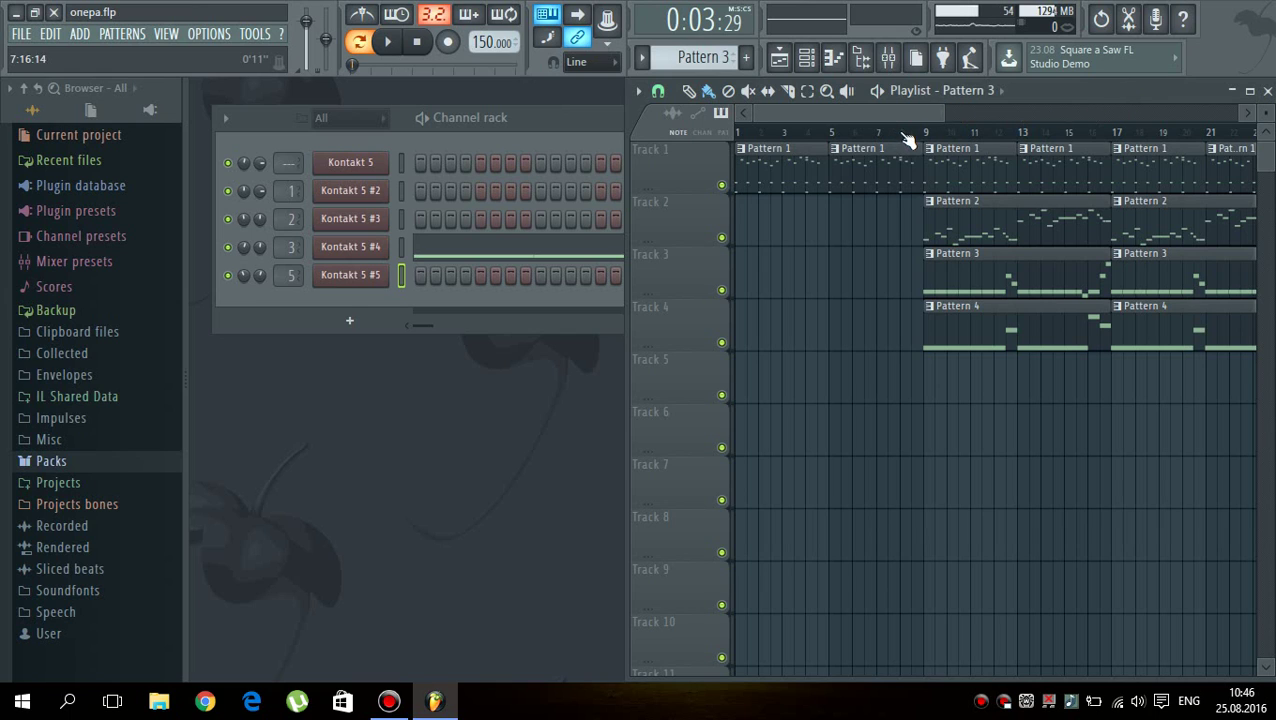
- Play the song from just before bar 9 for a few seconds to check the load, and stop playback
drag(907, 131, 917, 133)
key(space)
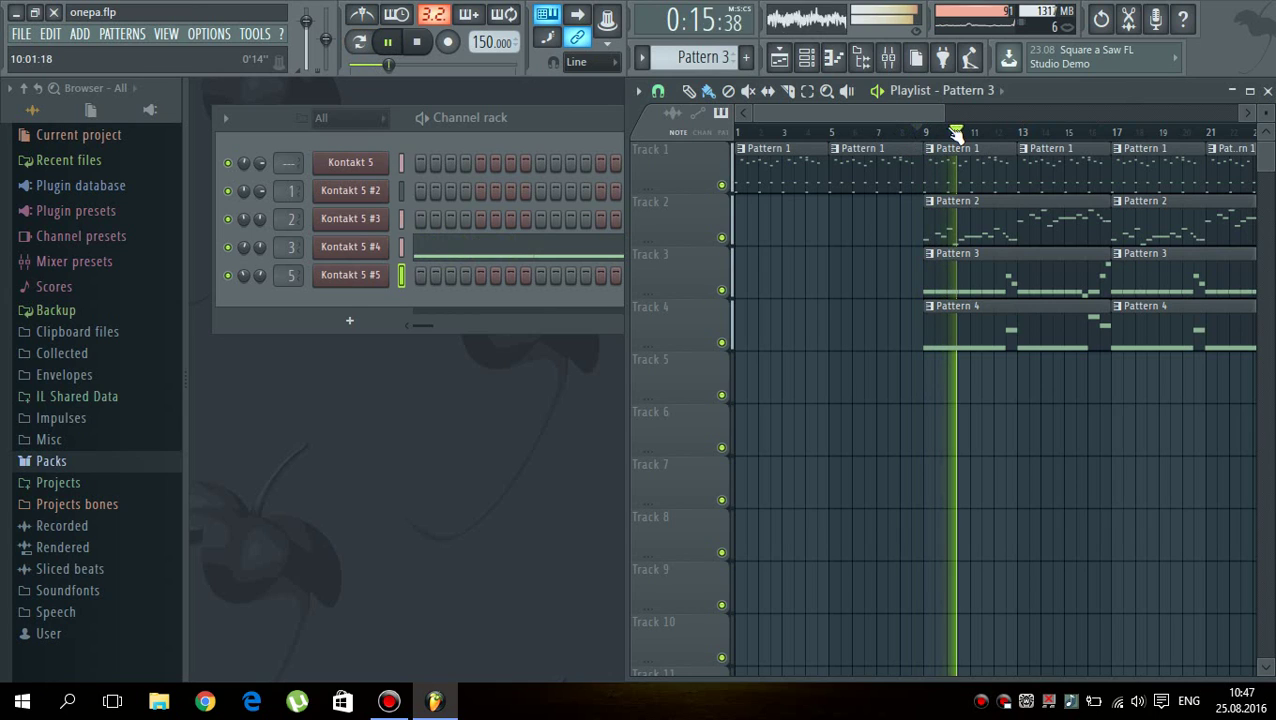
key(space)
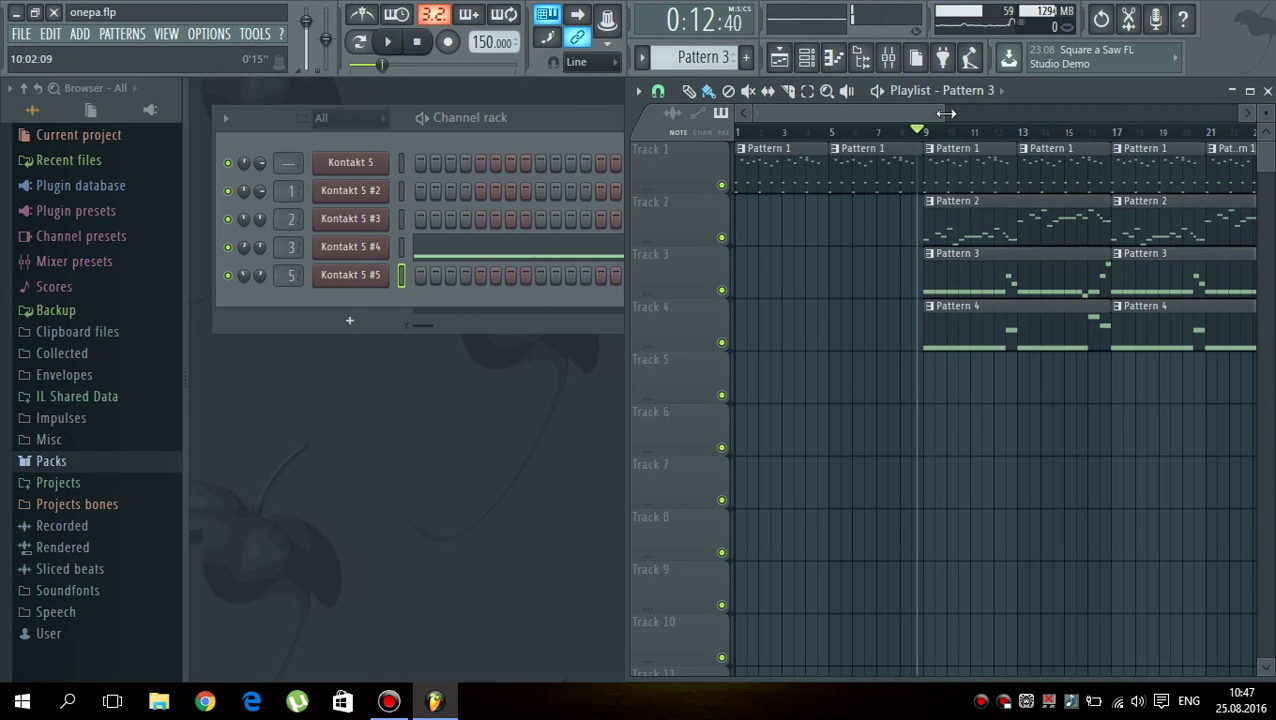
- Move the playlist start position to bar 9, play the song while watching the CPU load, and stop playback
drag(946, 113, 983, 118)
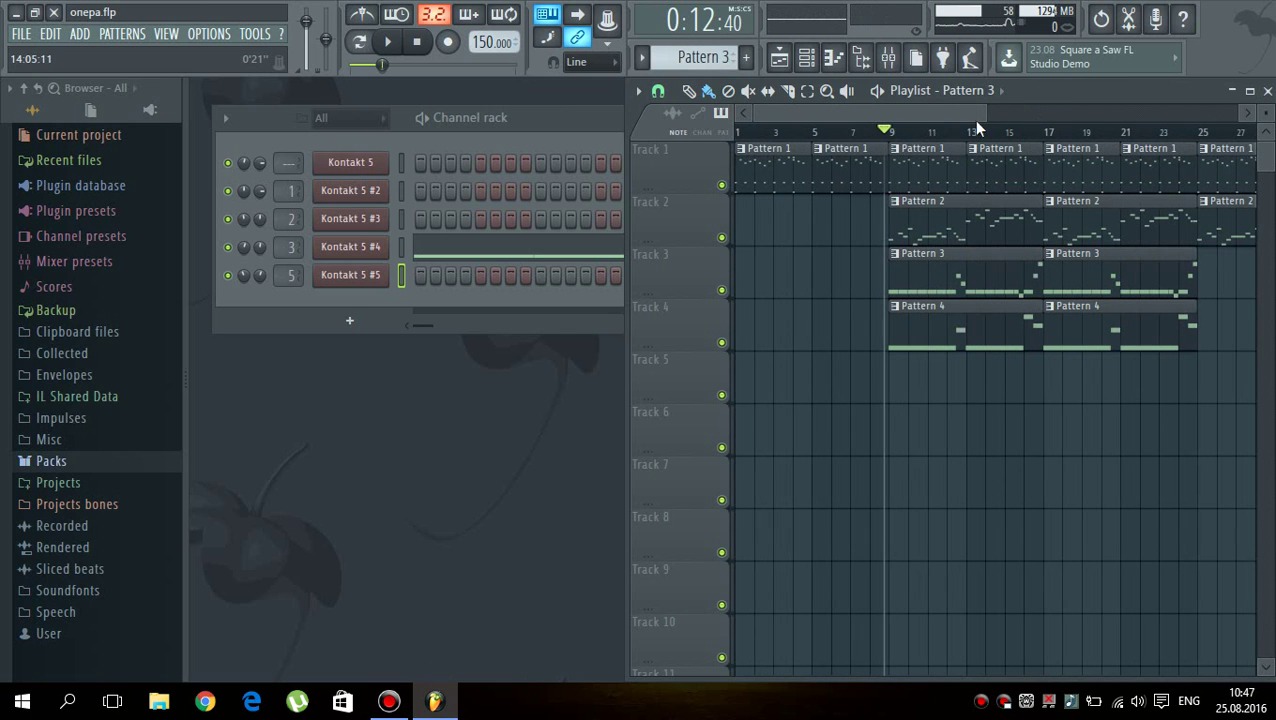
drag(1080, 114, 870, 131)
drag(986, 110, 1000, 110)
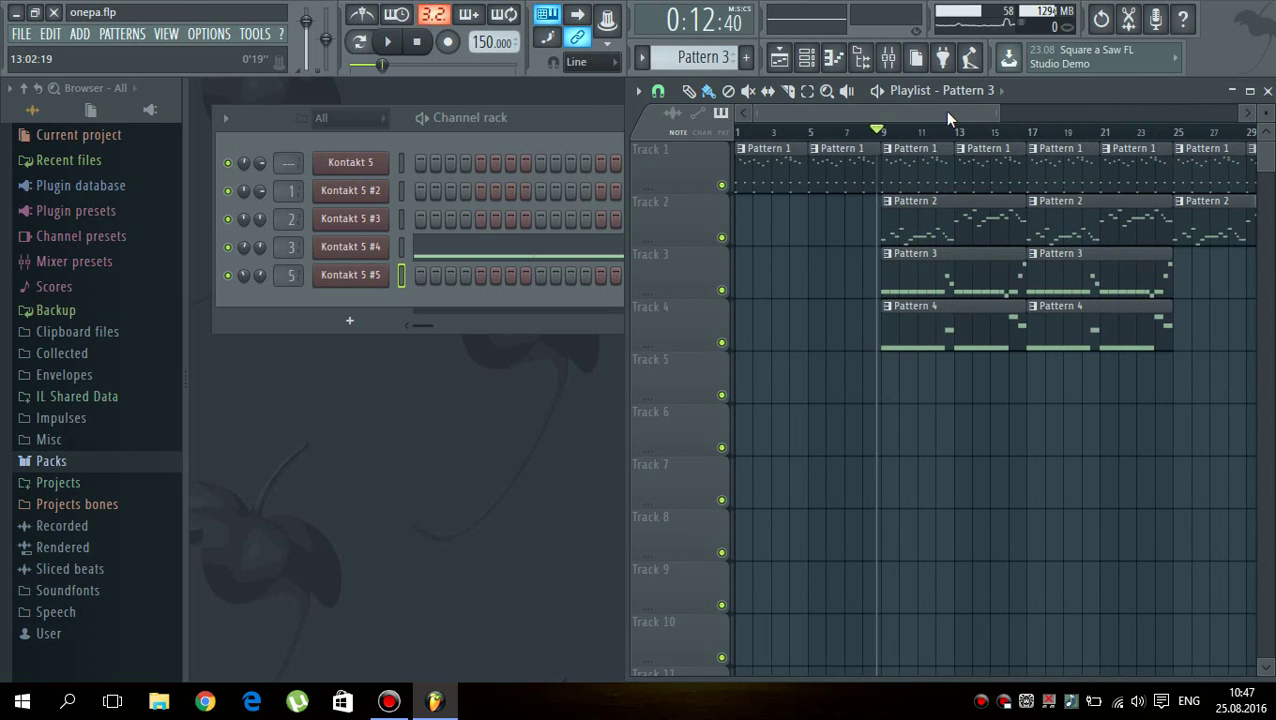
click(883, 130)
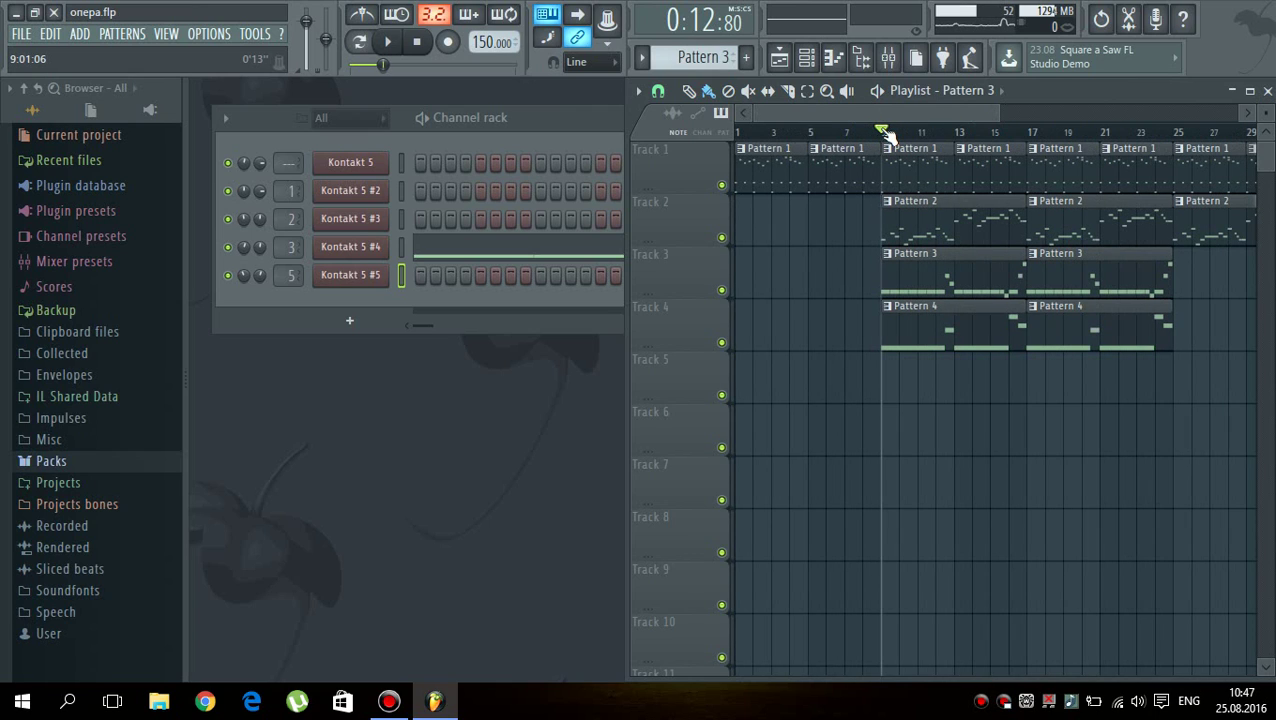
key(space)
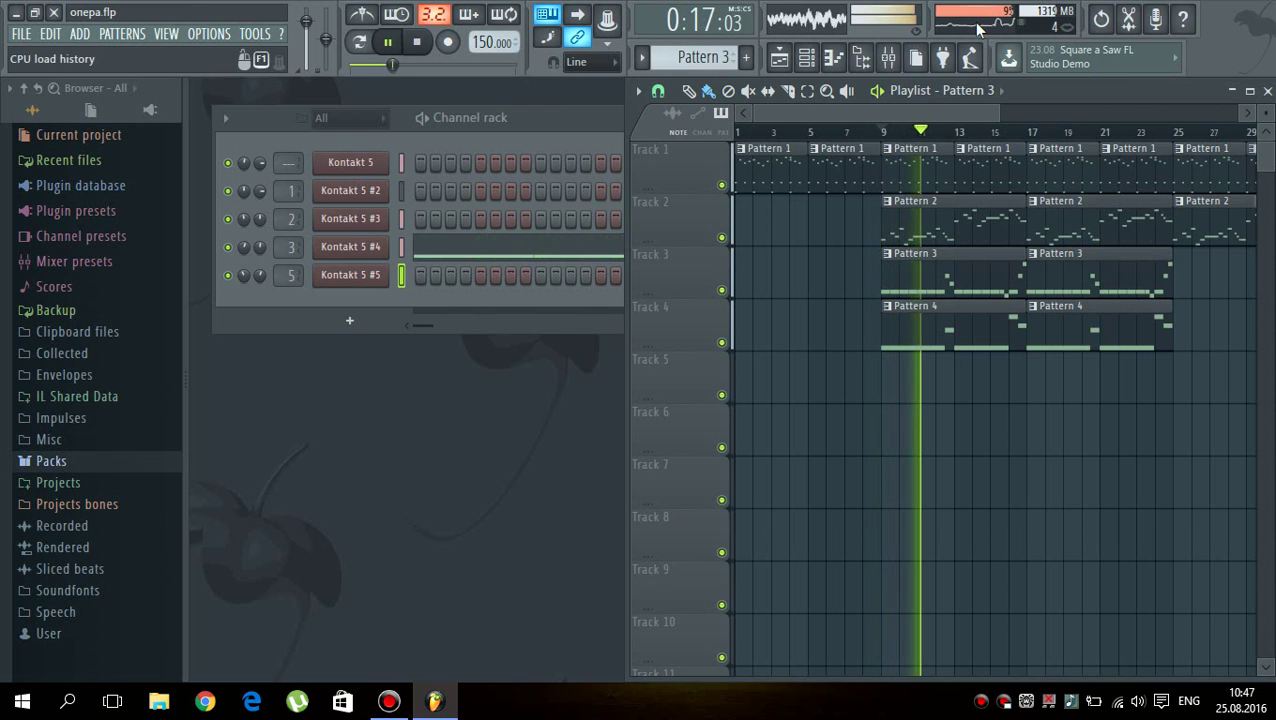
key(space)
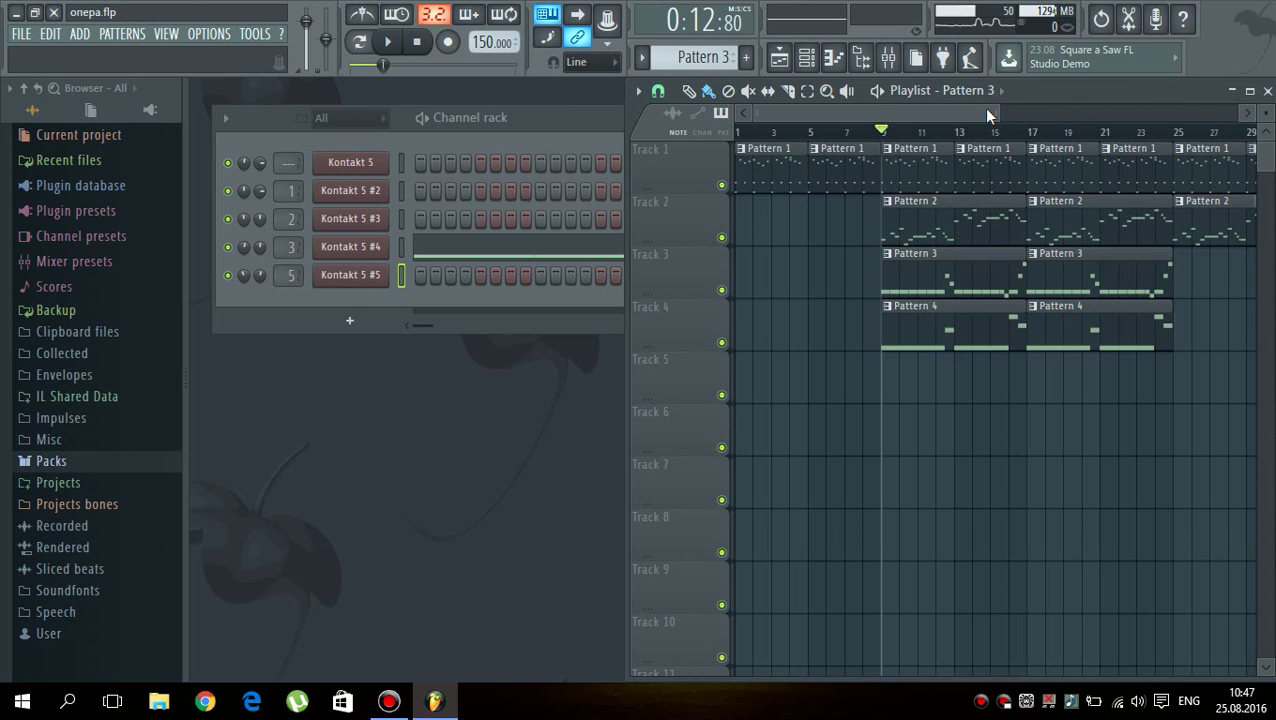
- Set the project's timebase to 48 PPQ and close the settings
mouse_move(997, 111)
mouse_down()
mouse_move(1048, 111)
mouse_move(1020, 111)
mouse_up()
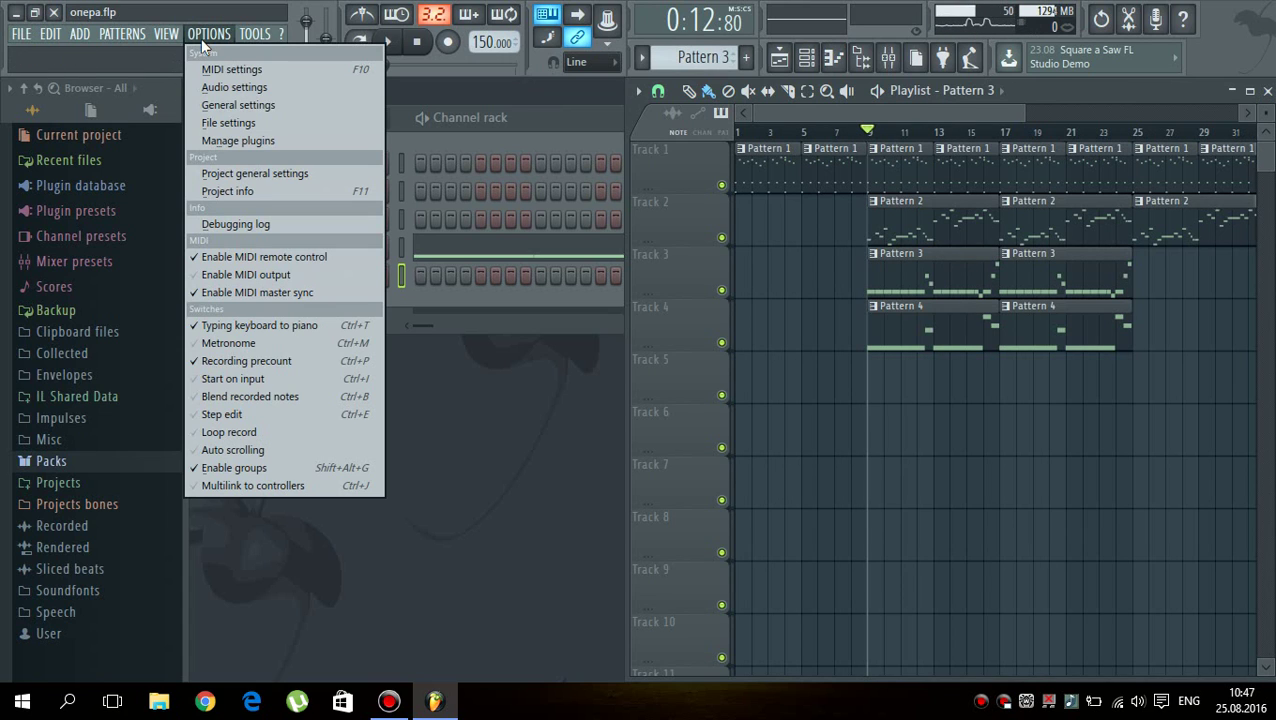
click(229, 87)
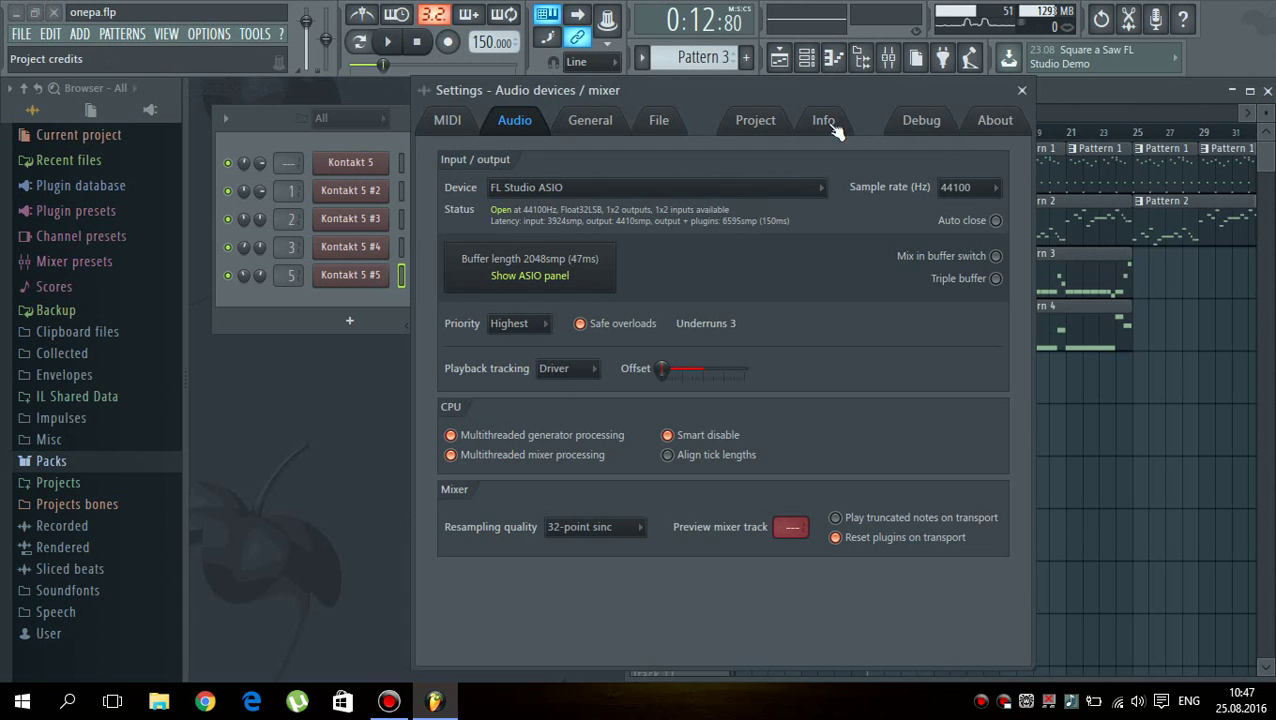
click(752, 130)
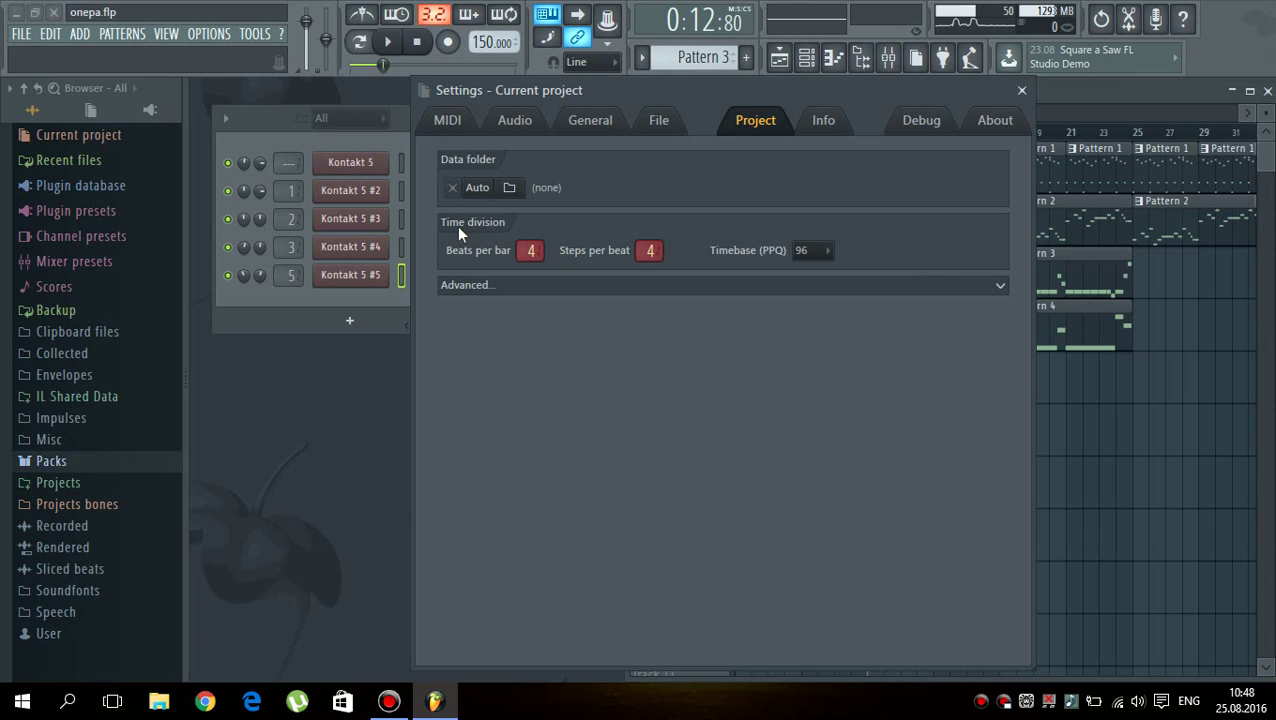
click(819, 251)
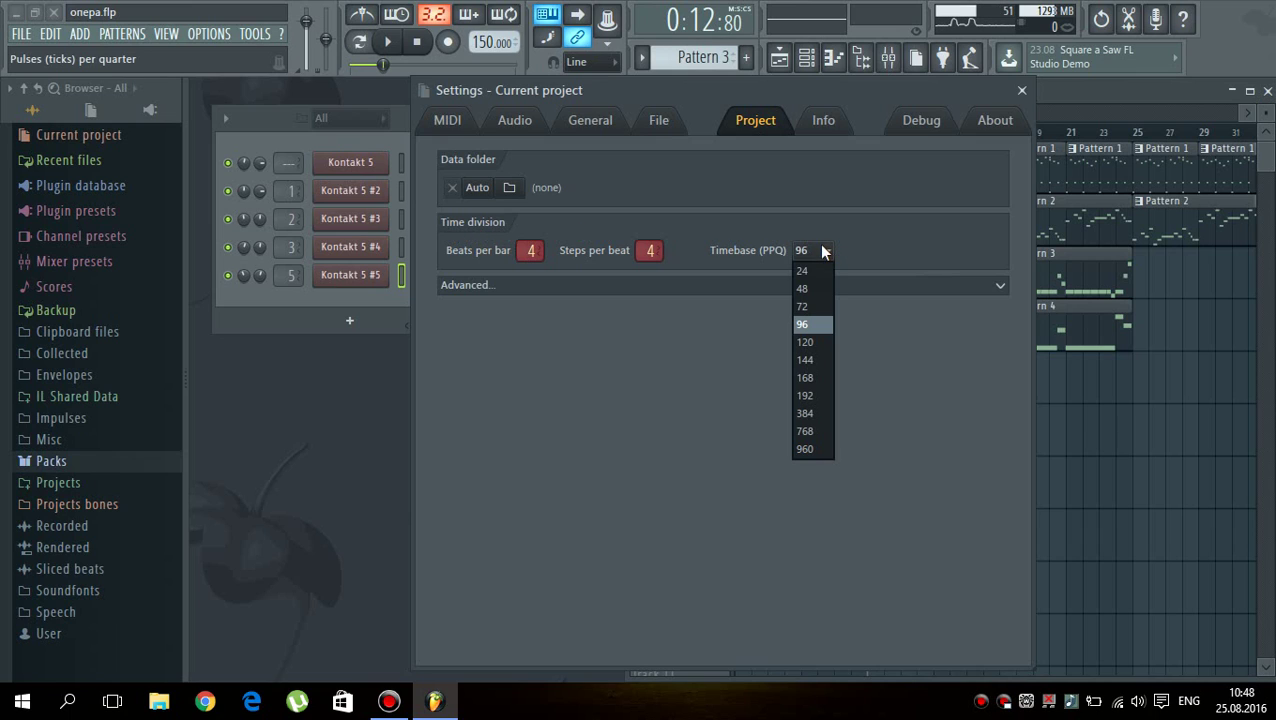
click(808, 323)
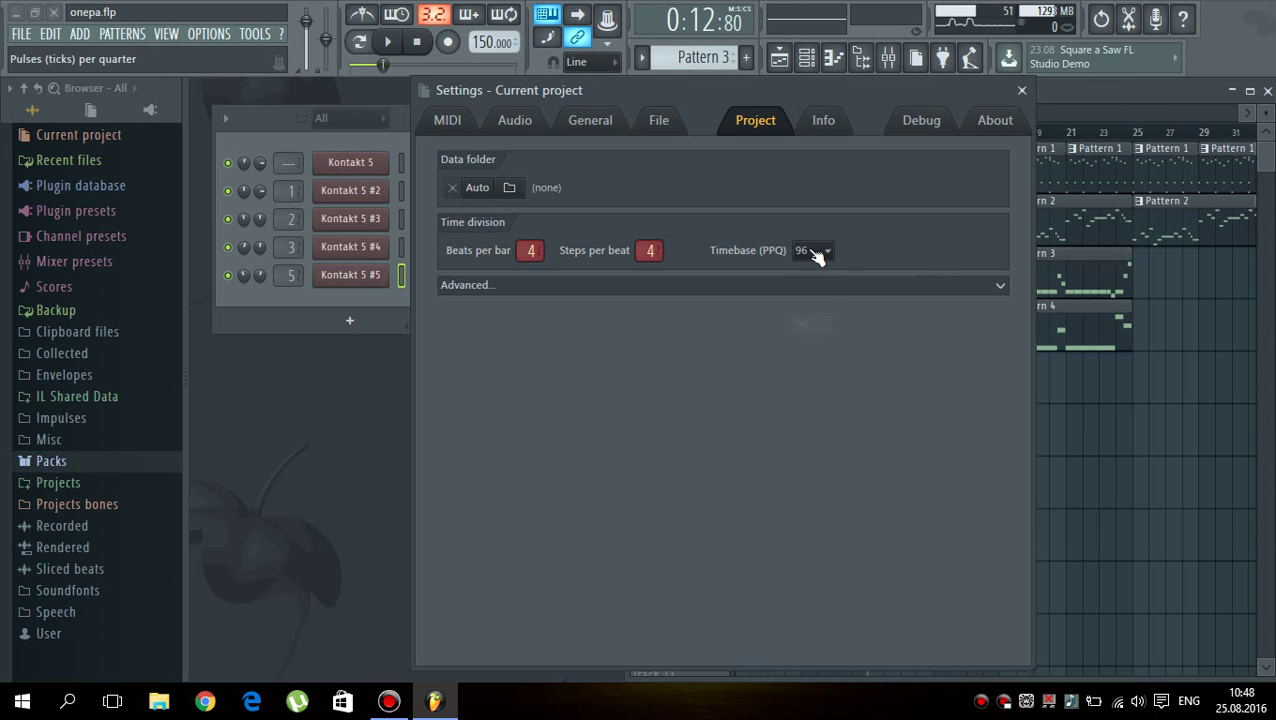
click(808, 250)
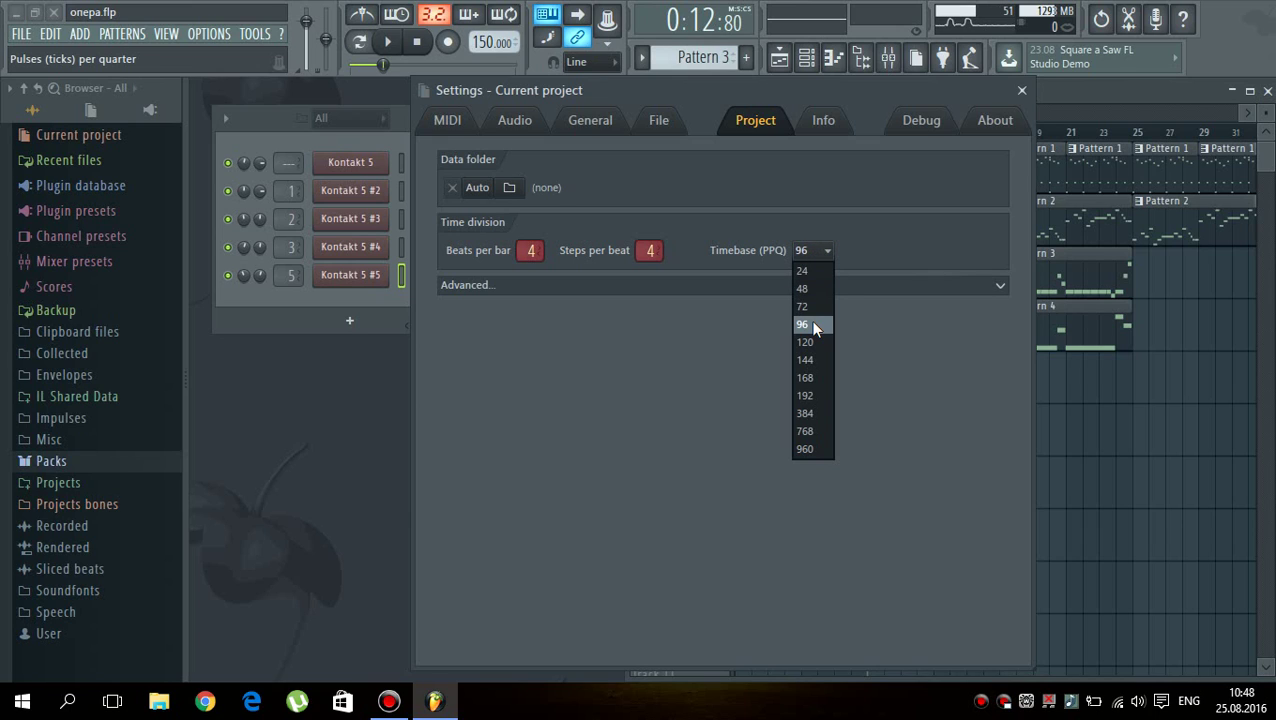
click(780, 230)
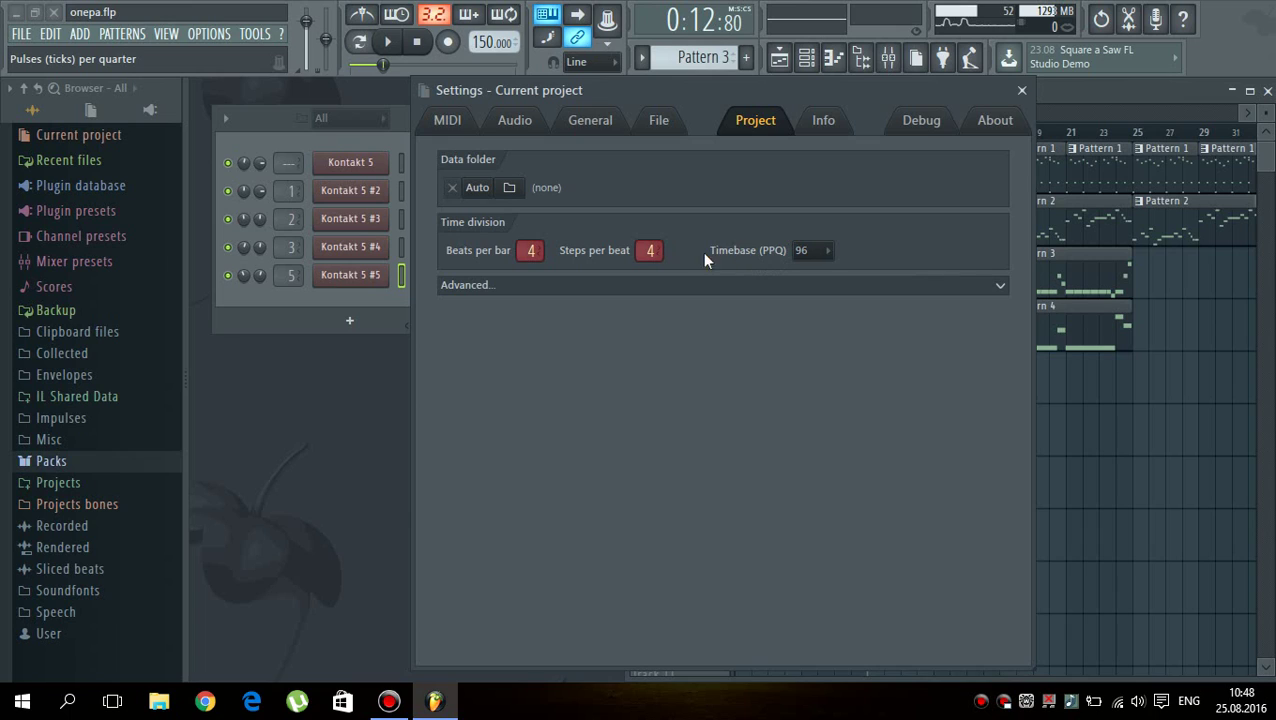
click(810, 262)
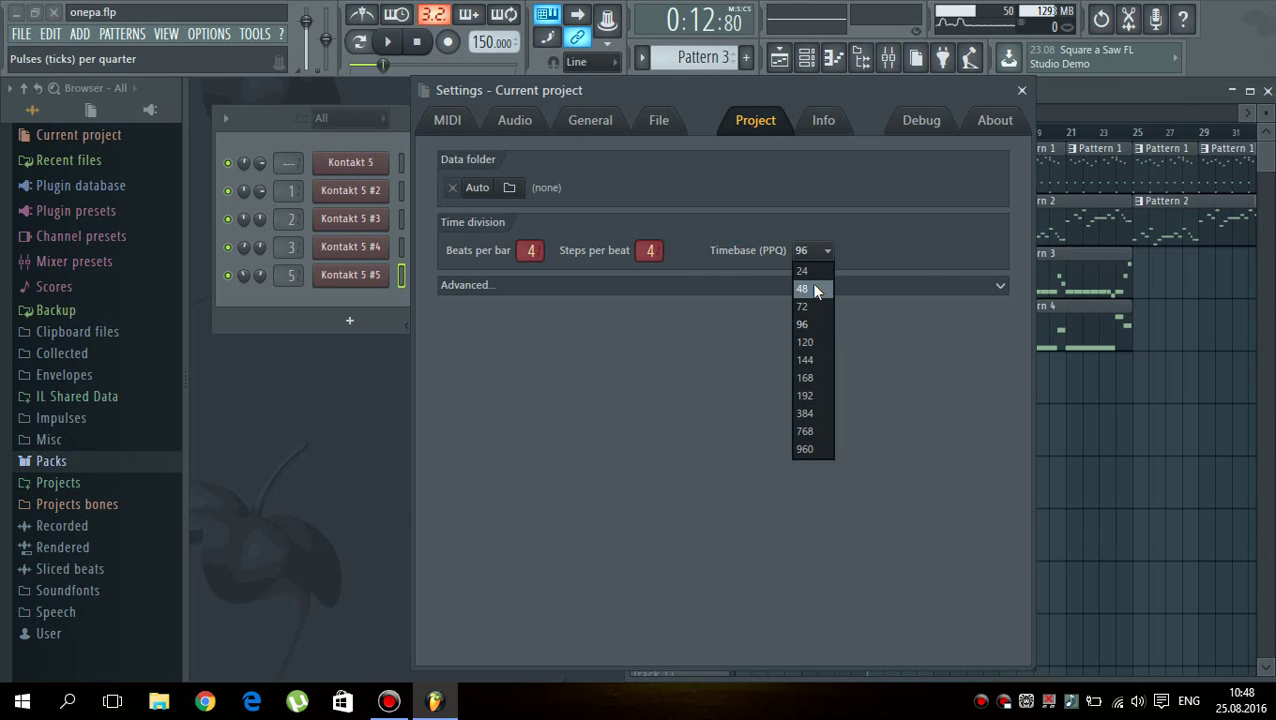
click(812, 289)
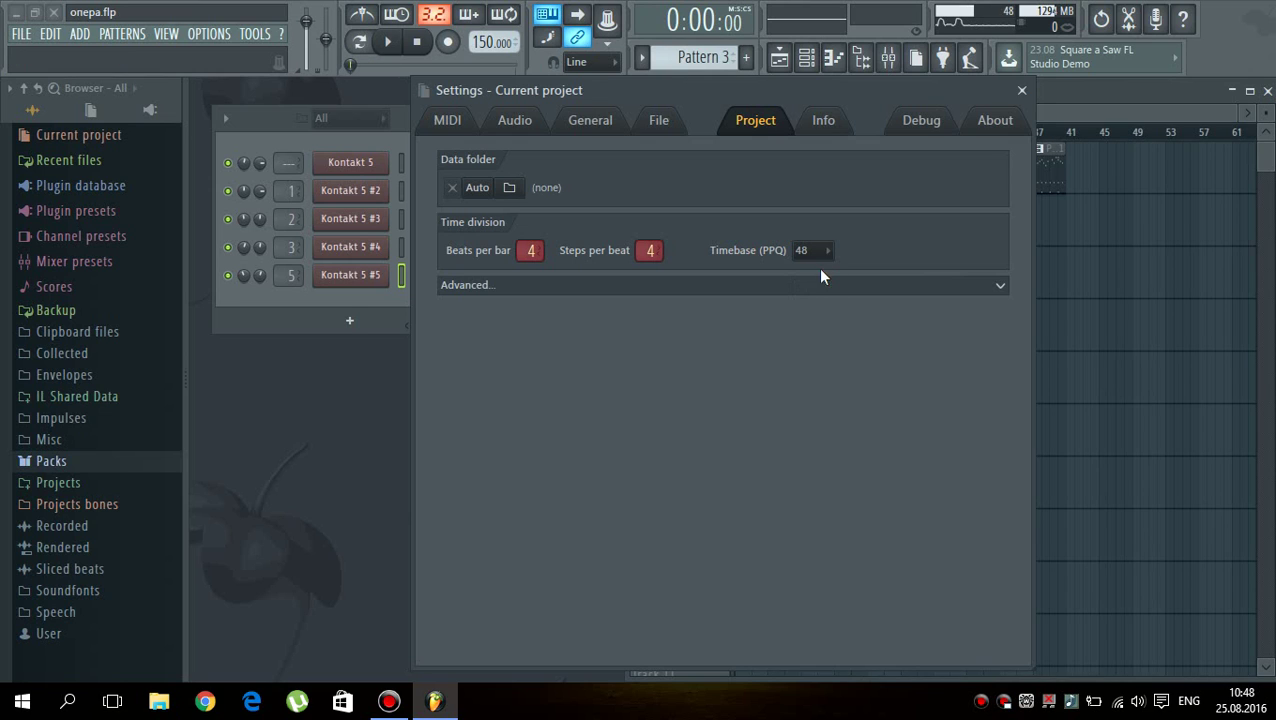
click(1021, 90)
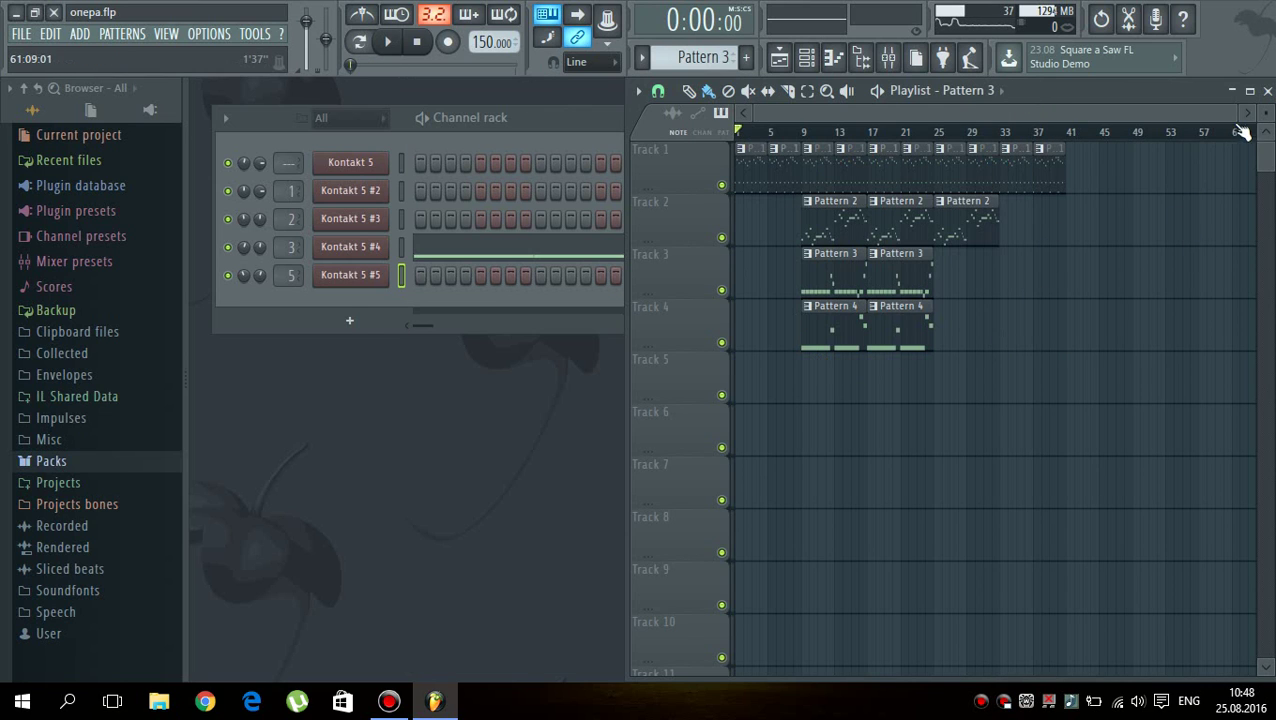
- Play the song from just before bar 9 to check the CPU load at 48 PPQ, and stop playback
drag(1237, 117, 919, 139)
click(906, 133)
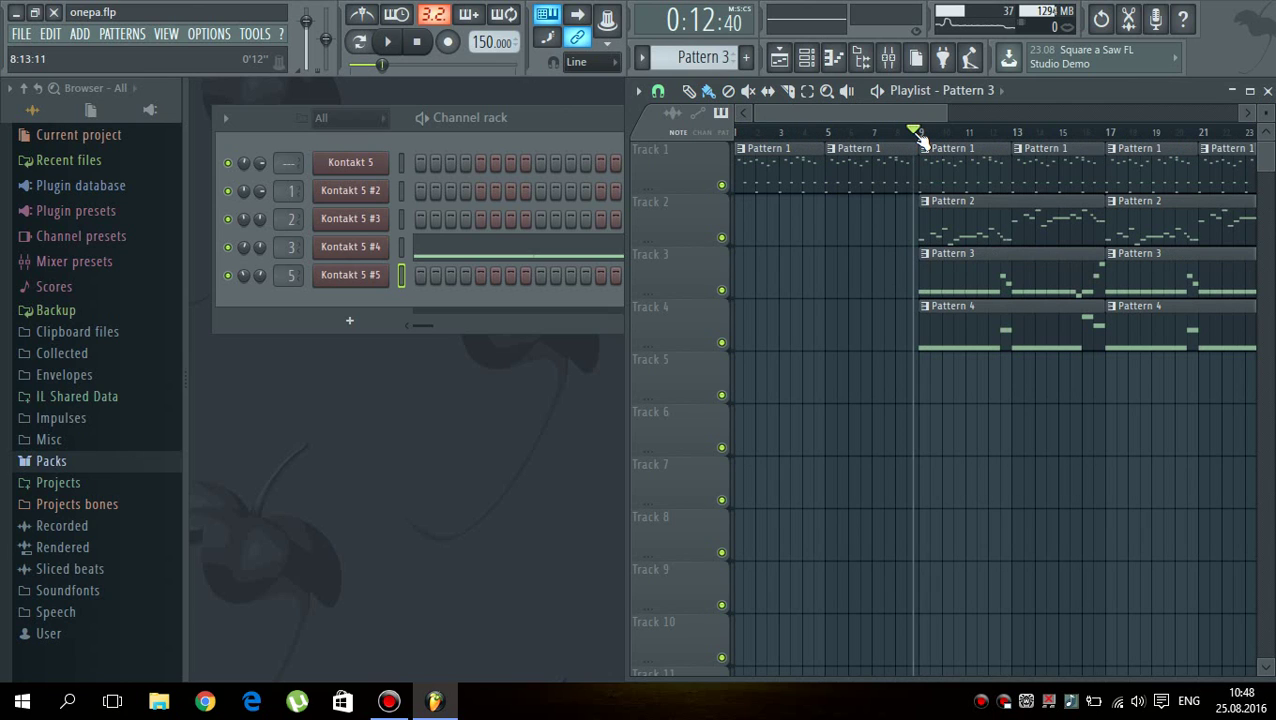
key(space)
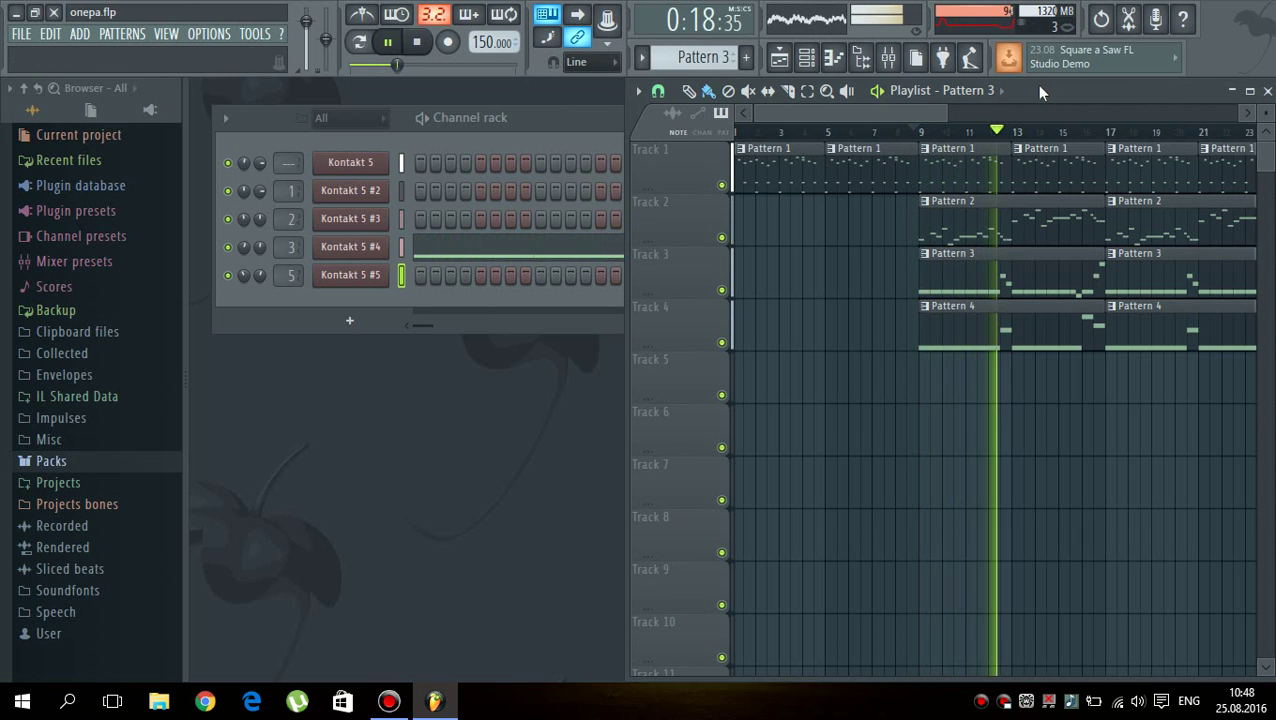
key(space)
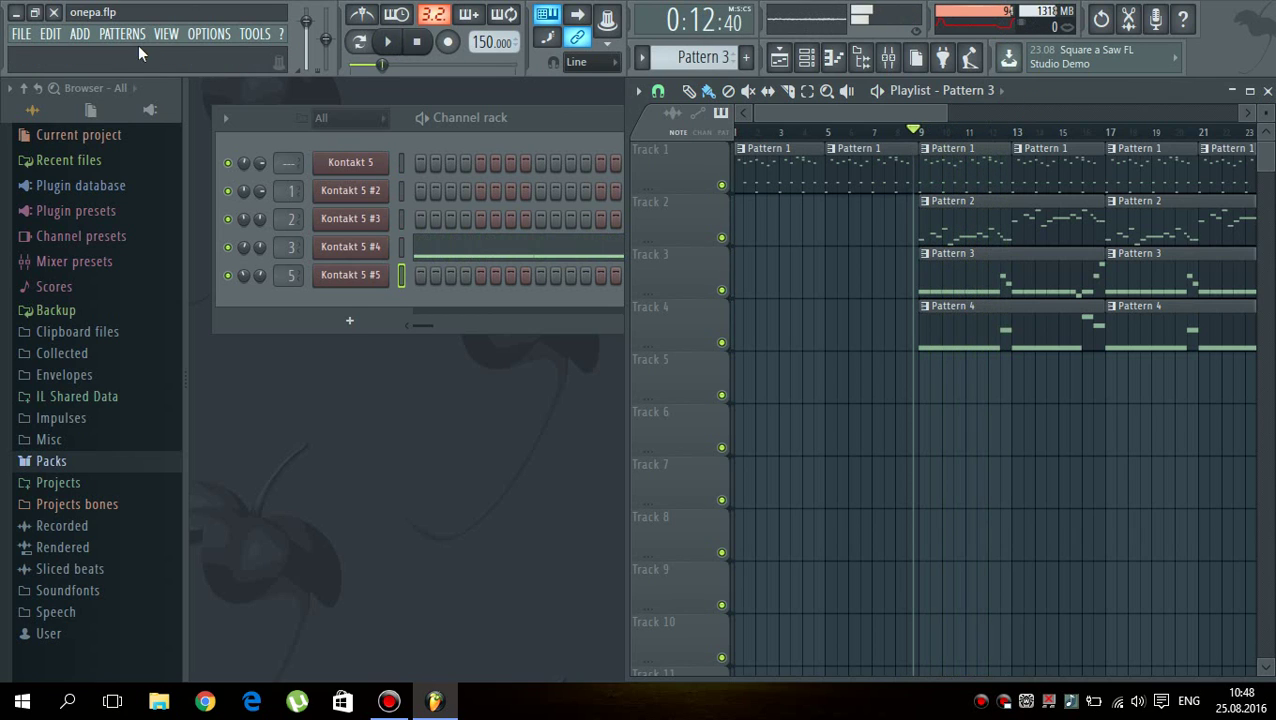
- Set the project's timebase to 24 PPQ and close the settings
click(200, 34)
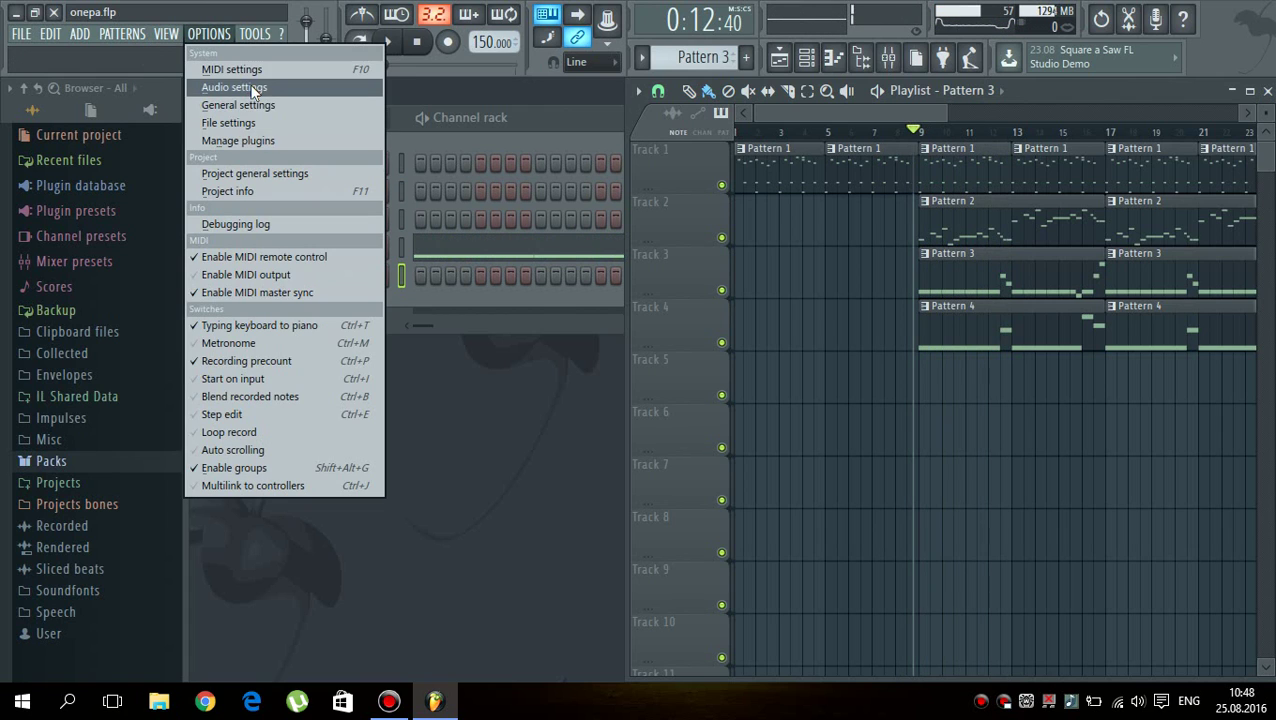
click(253, 91)
click(750, 120)
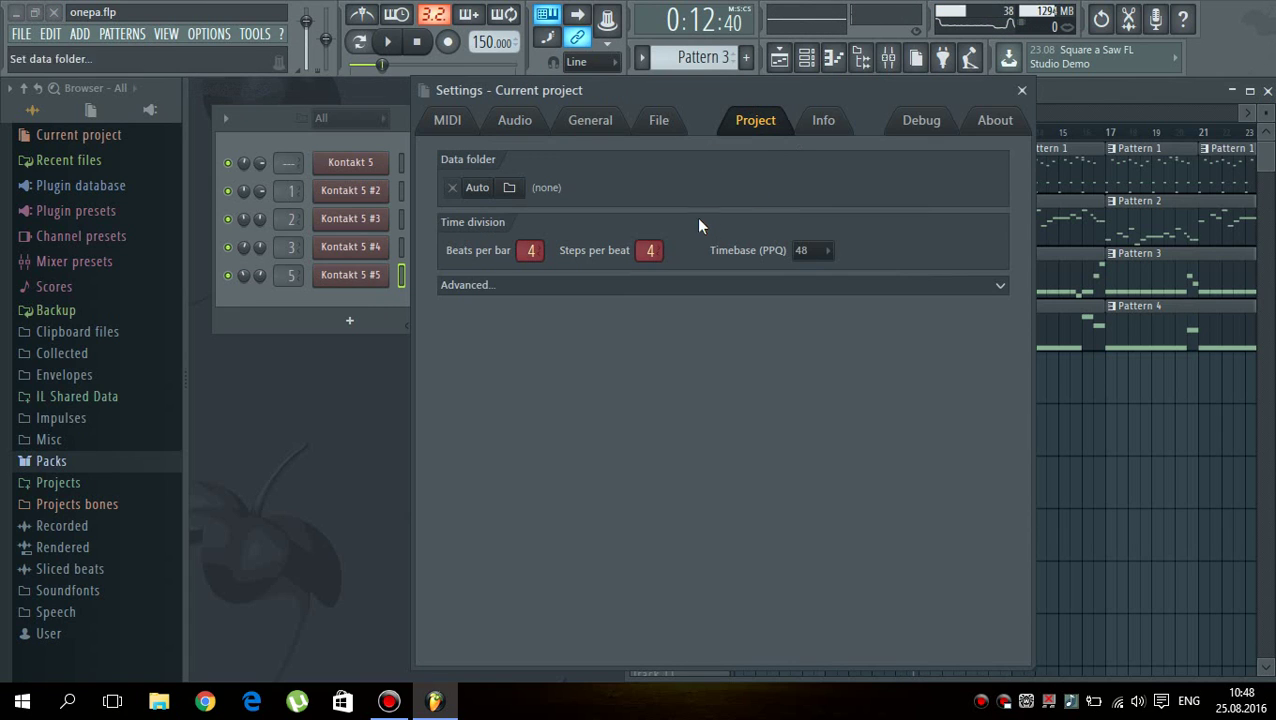
click(806, 255)
click(804, 270)
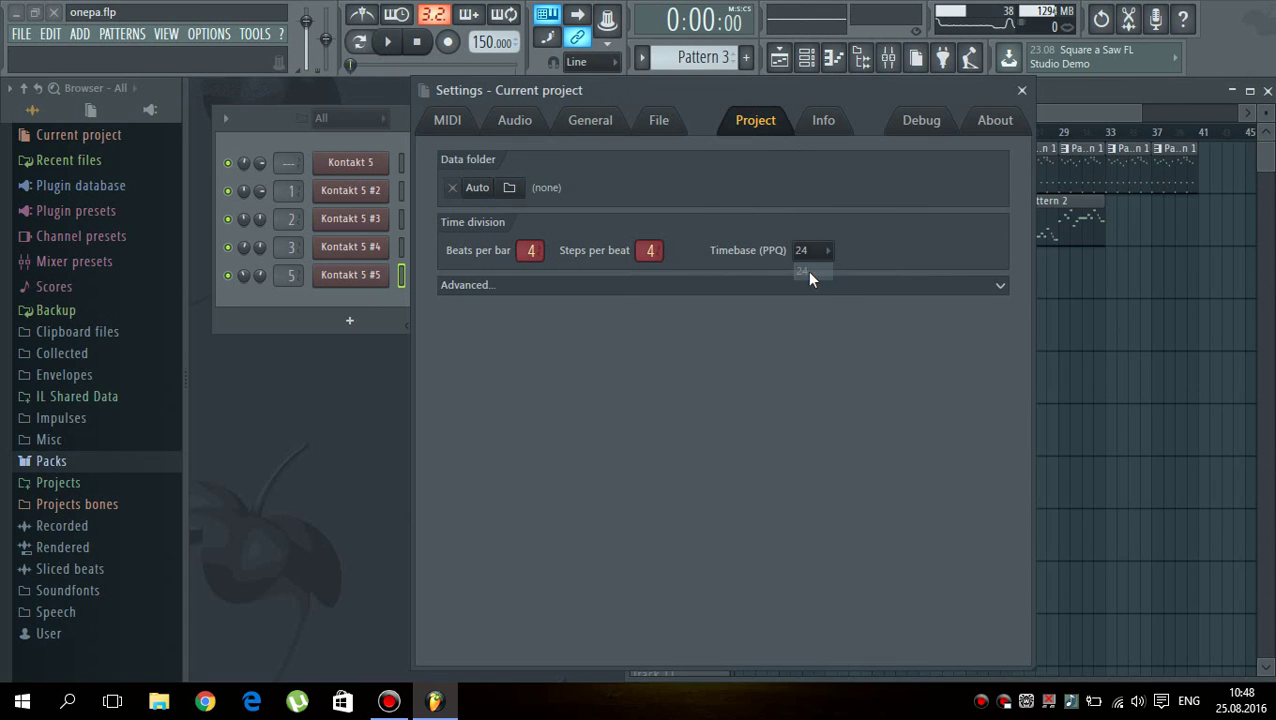
click(1021, 90)
- Play the song from about bar 9 to check the CPU load at 24 PPQ, and stop playback
click(843, 136)
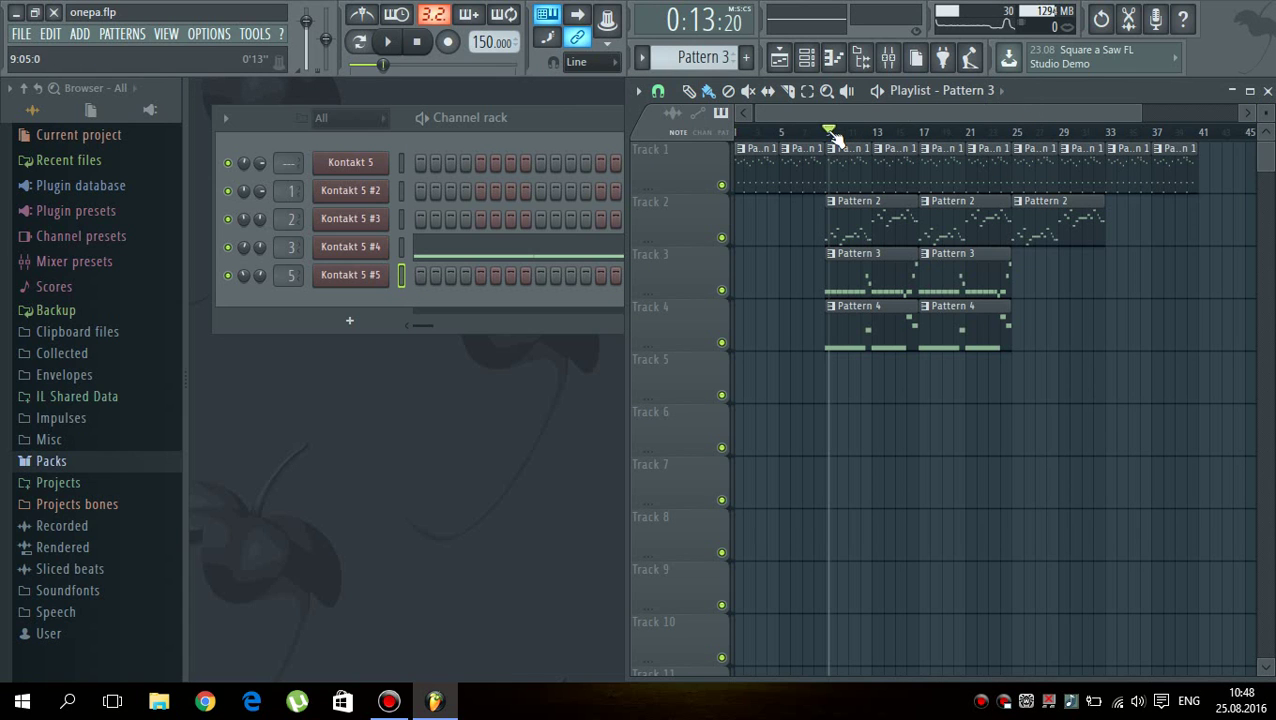
drag(1140, 113, 970, 116)
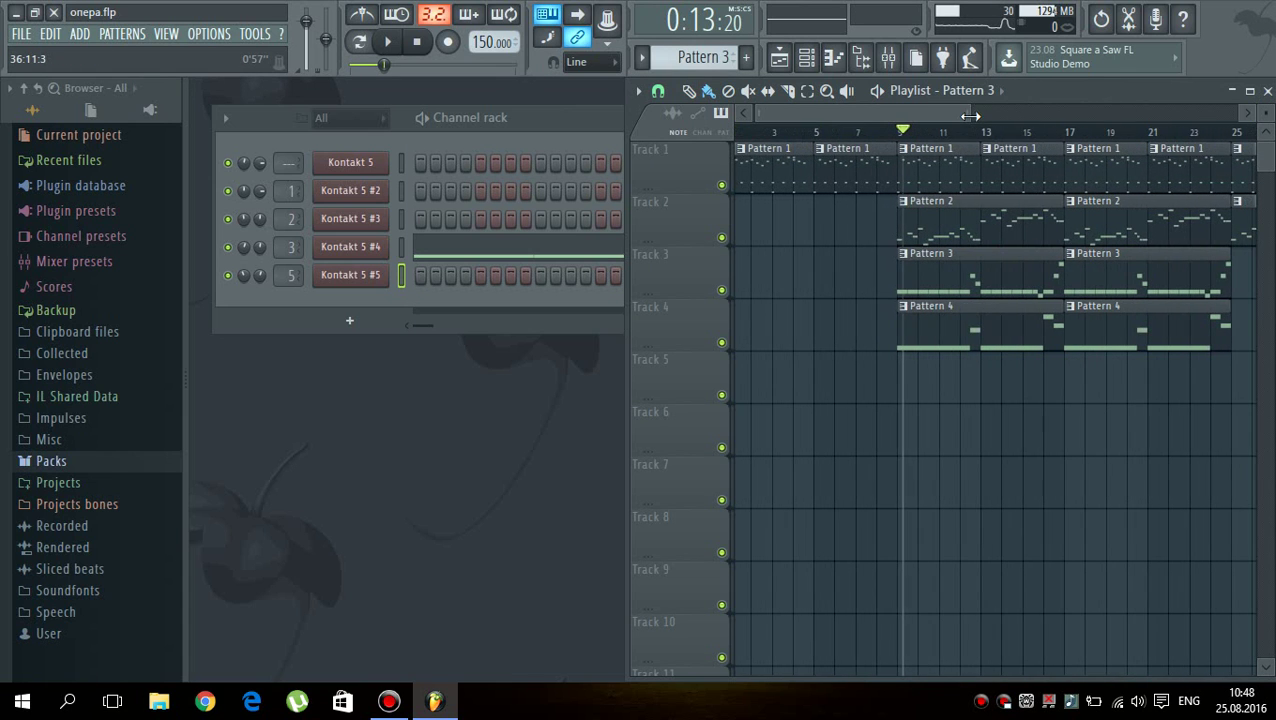
key(space)
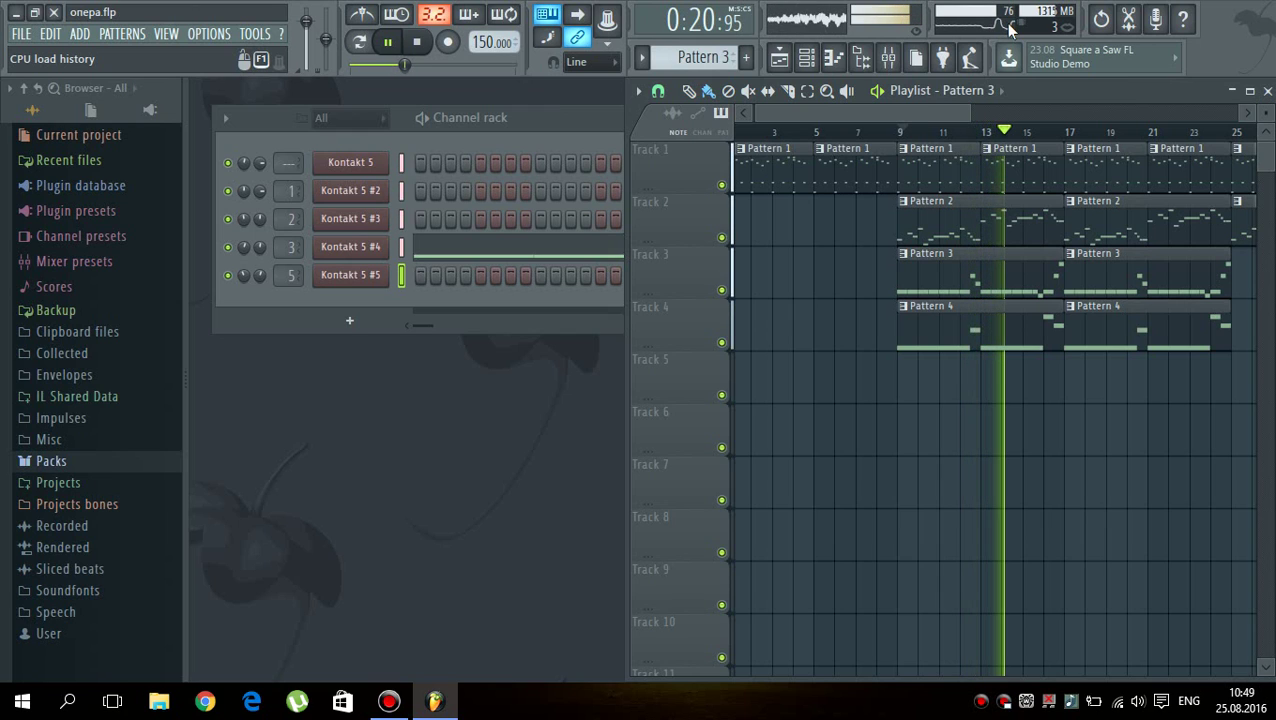
key(space)
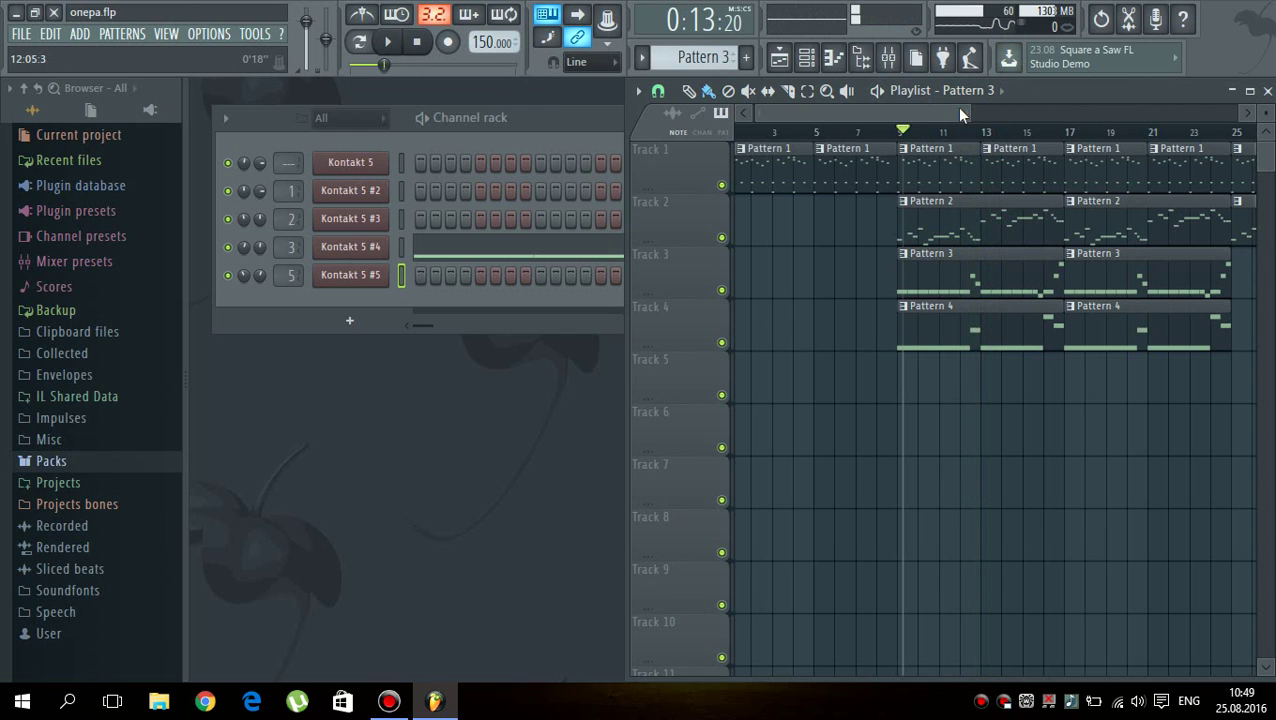
- Play the song from bar 13 to about bar 25 while checking the CPU load, and stop playback
click(986, 132)
key(space)
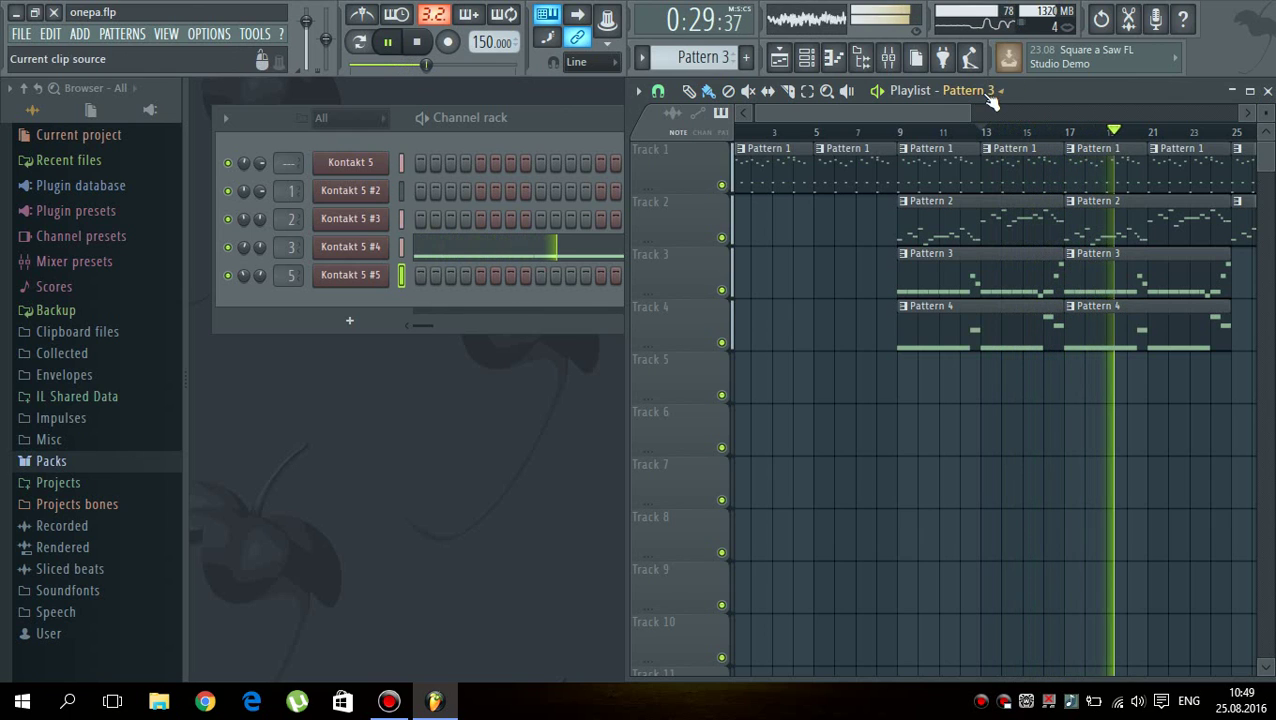
drag(975, 110, 1116, 111)
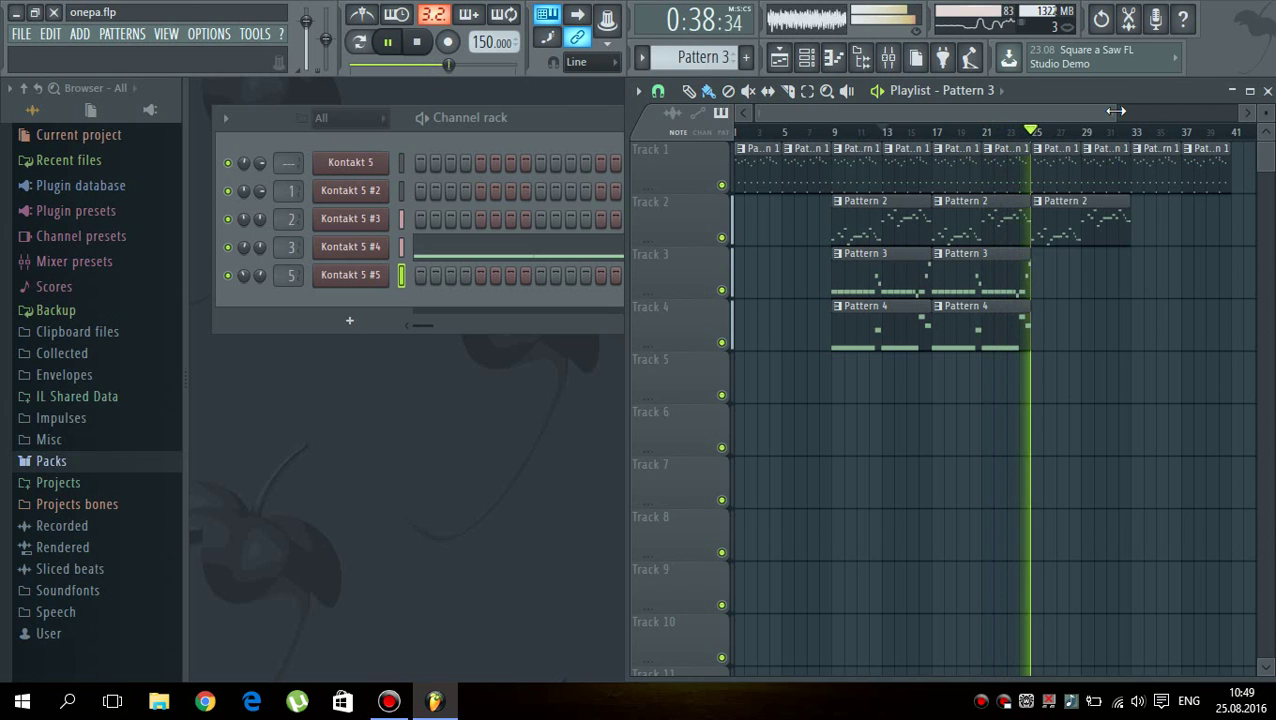
key(space)
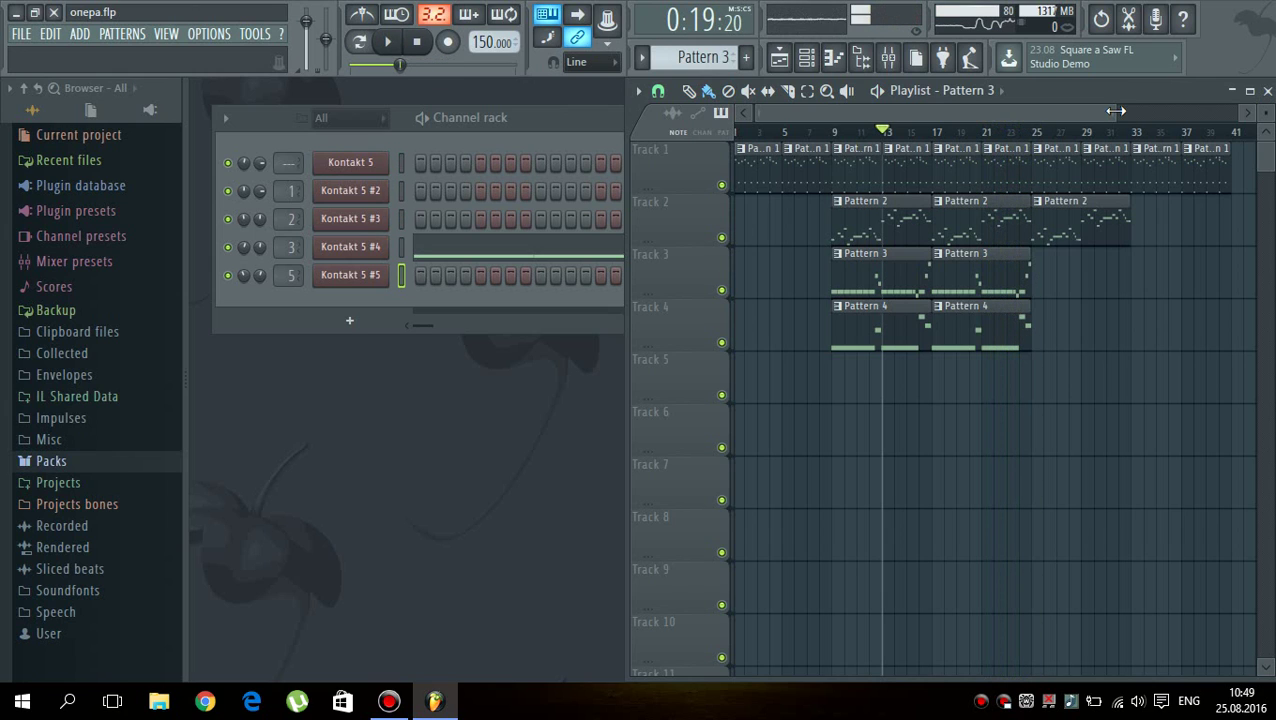
- Move the playlist start position to bar 25 and play the section containing only Pattern 1 and Pattern 2
click(1033, 133)
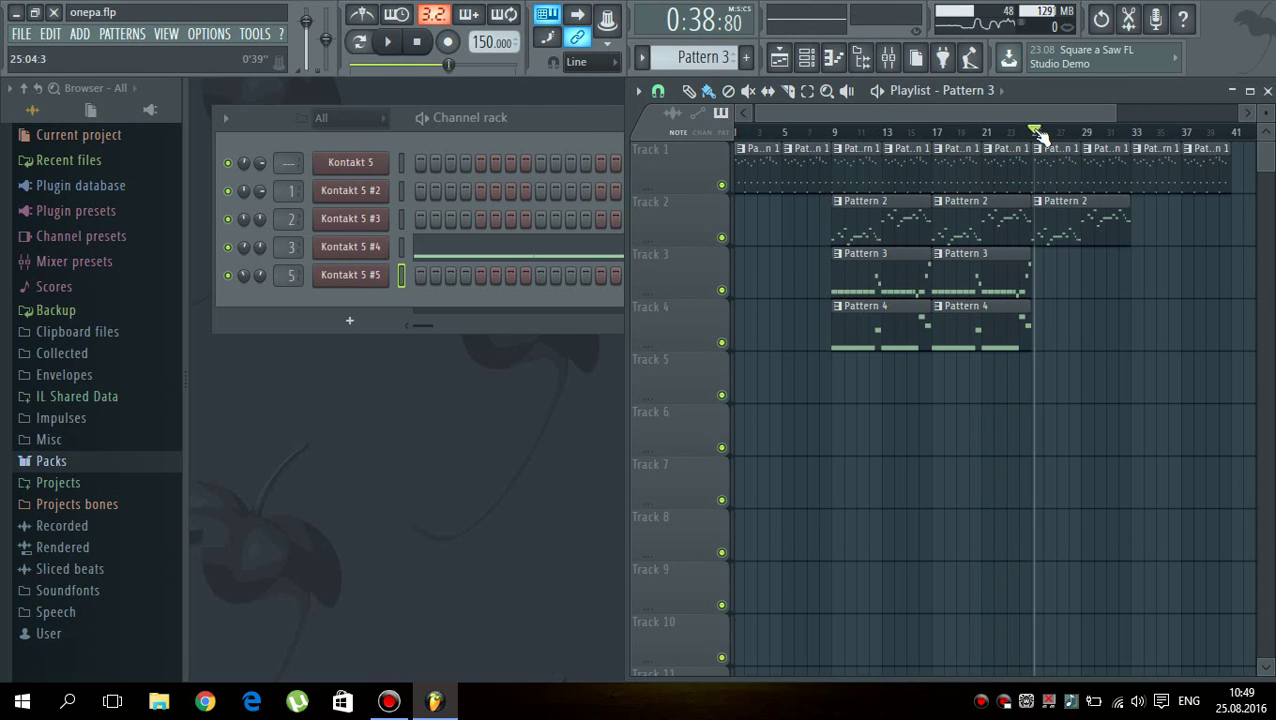
click(1031, 136)
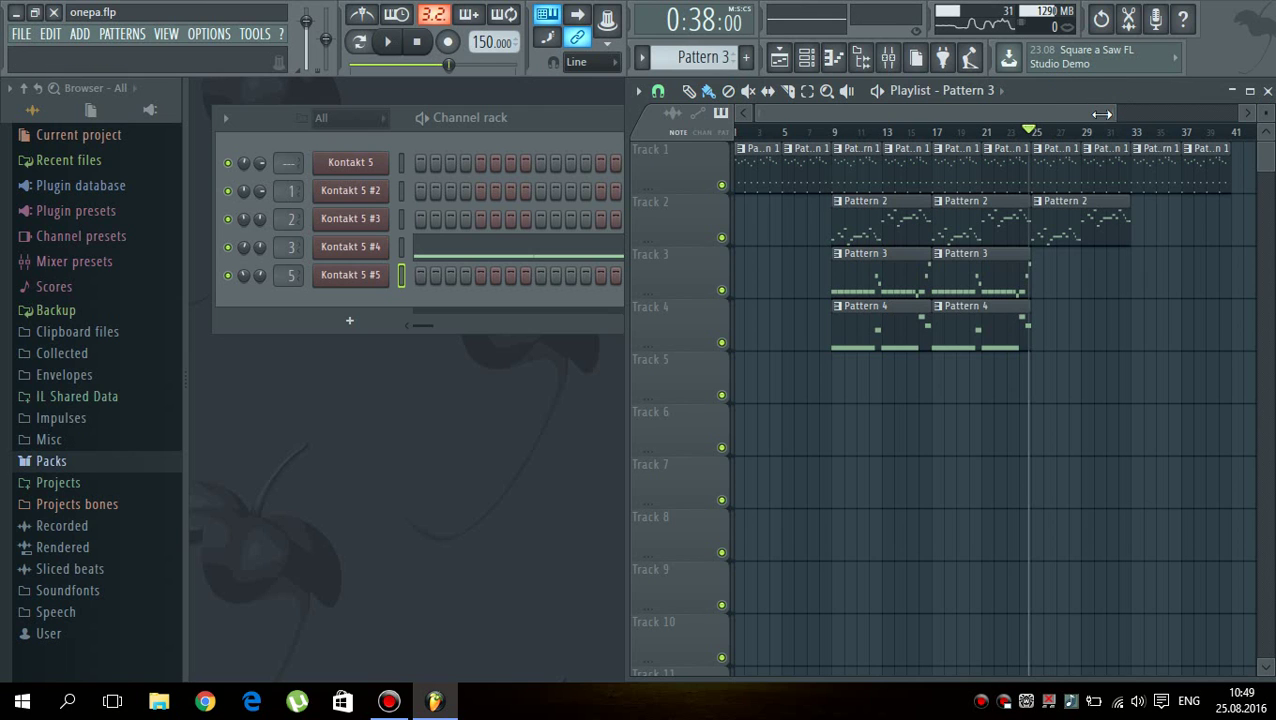
mouse_move(1108, 117)
mouse_down()
mouse_move(850, 117)
mouse_move(1146, 107)
mouse_move(929, 118)
mouse_move(1090, 114)
mouse_up()
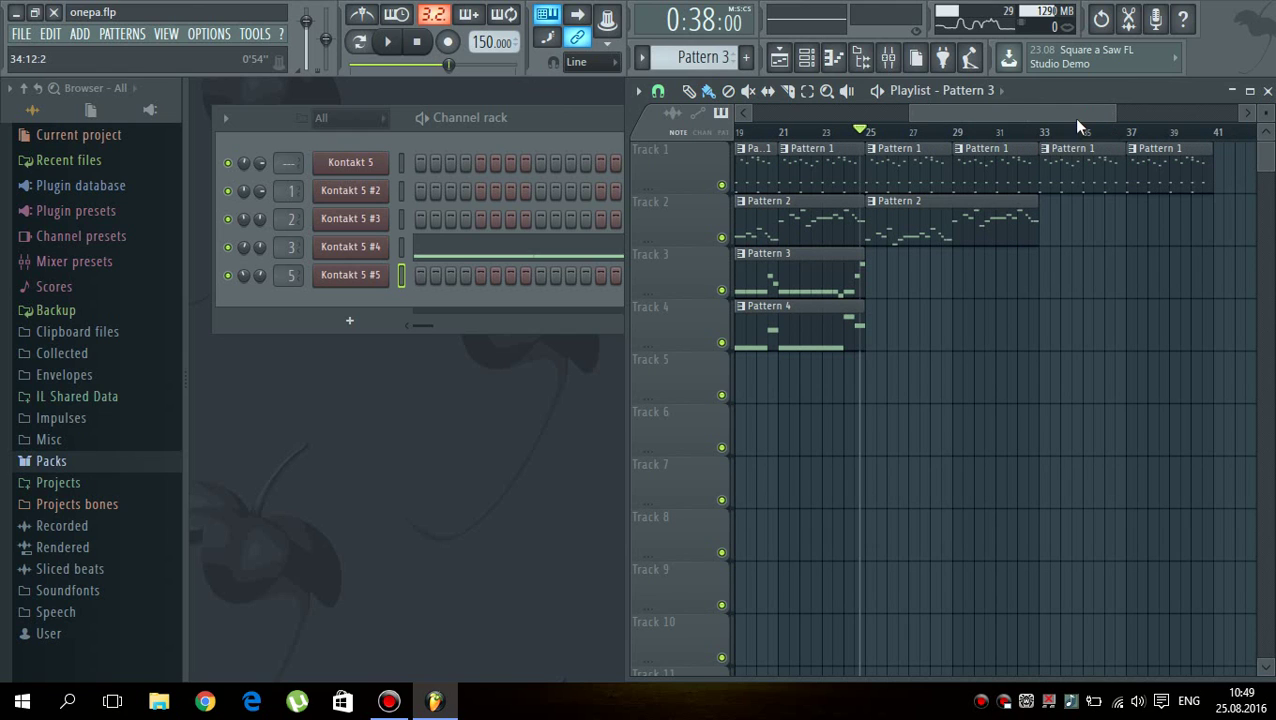
drag(1073, 118, 871, 103)
drag(957, 106, 1214, 117)
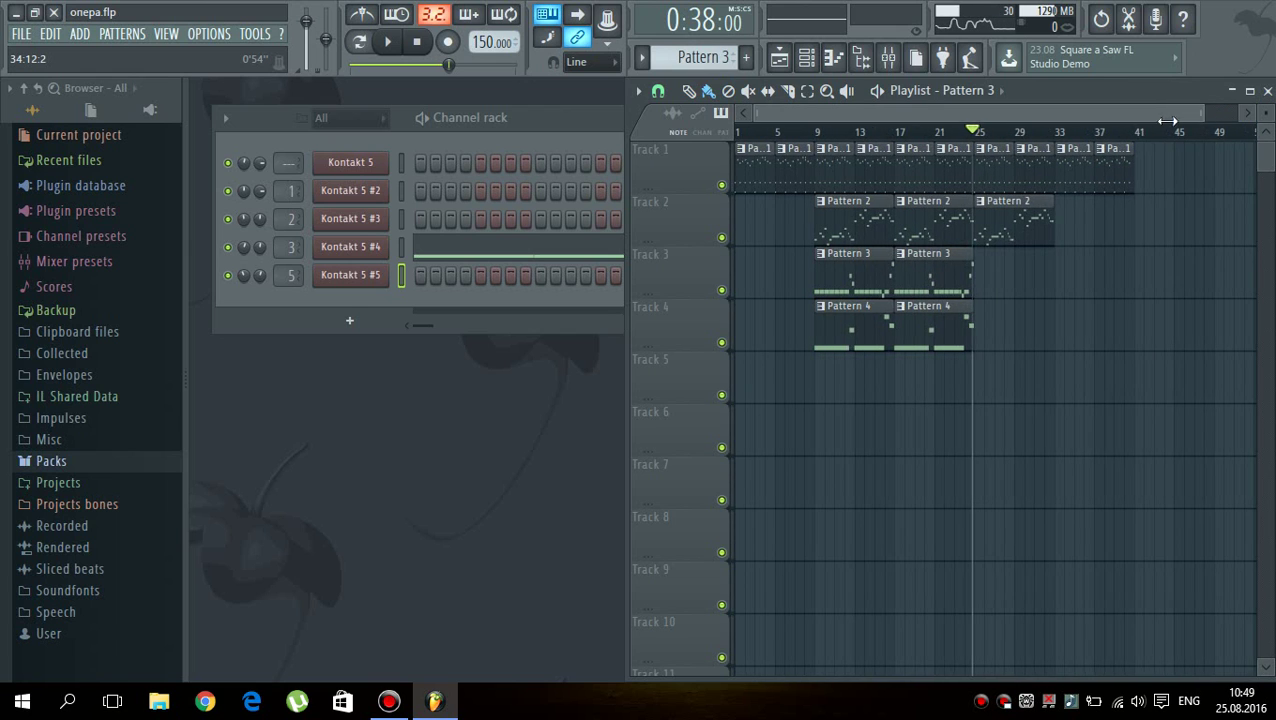
mouse_move(1214, 117)
mouse_down()
mouse_move(1010, 117)
mouse_move(990, 133)
mouse_move(1050, 125)
mouse_move(1104, 140)
mouse_move(1094, 135)
mouse_up()
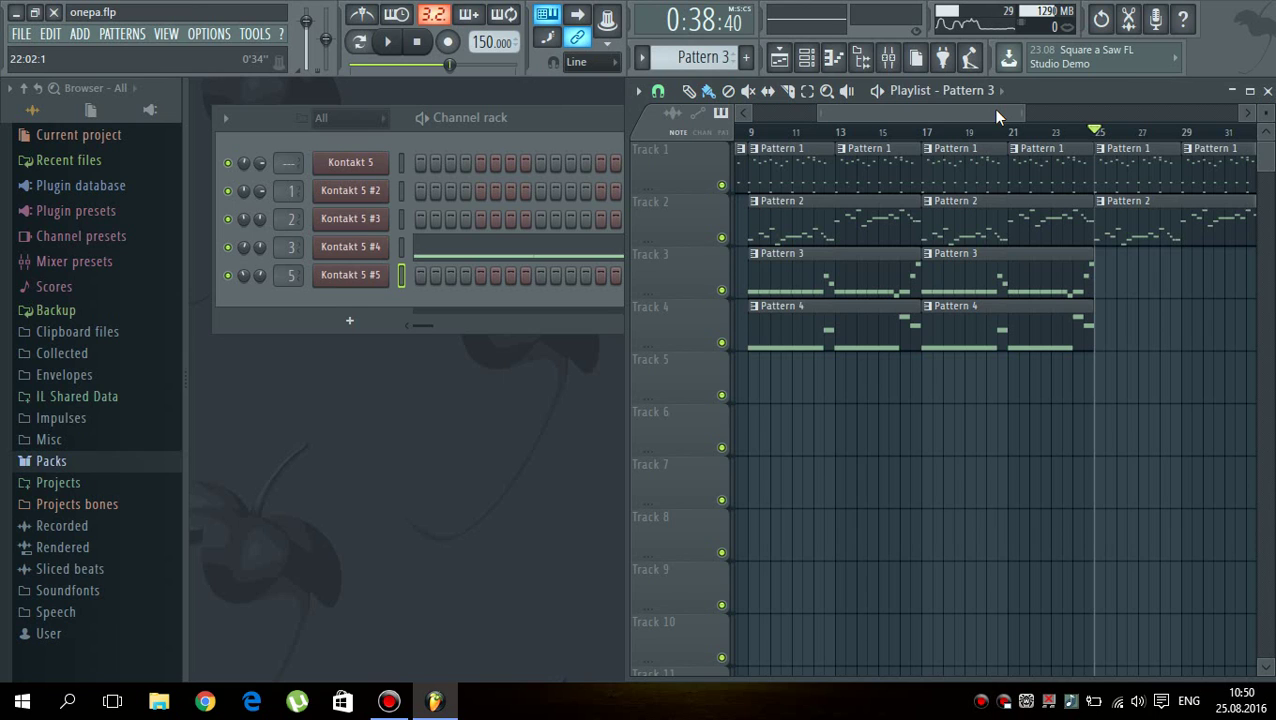
key(space)
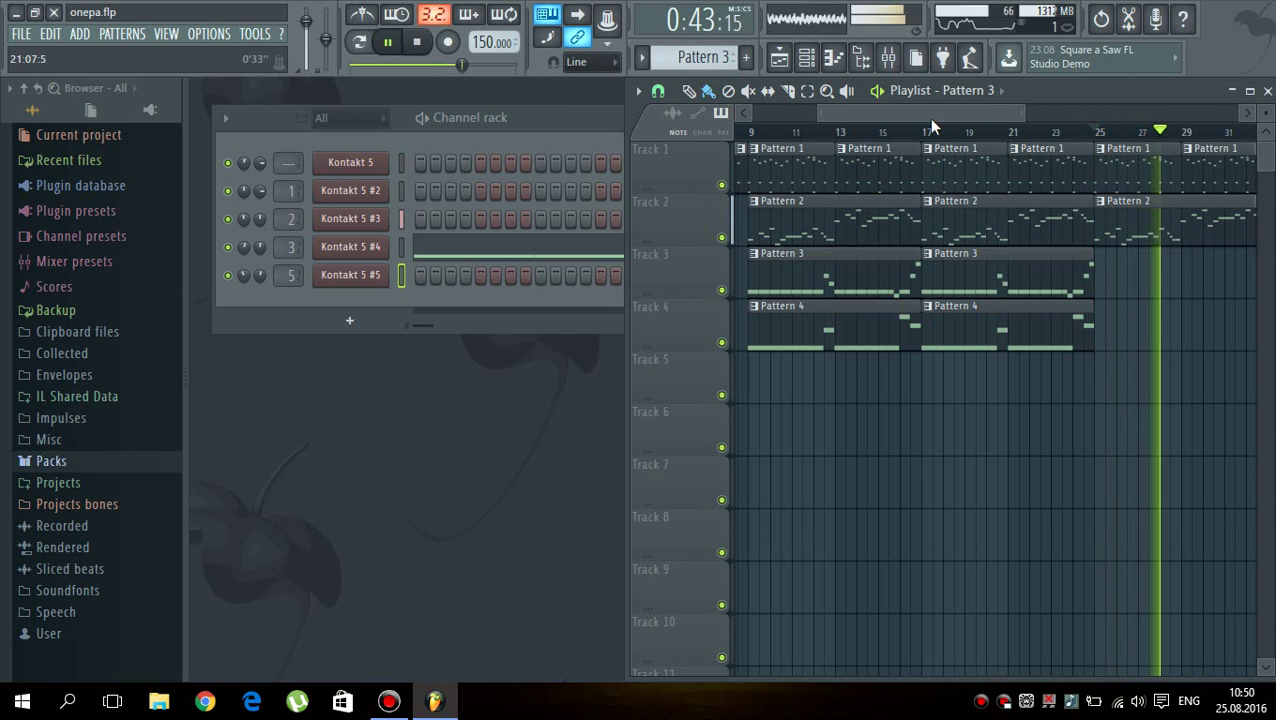
click(389, 701)
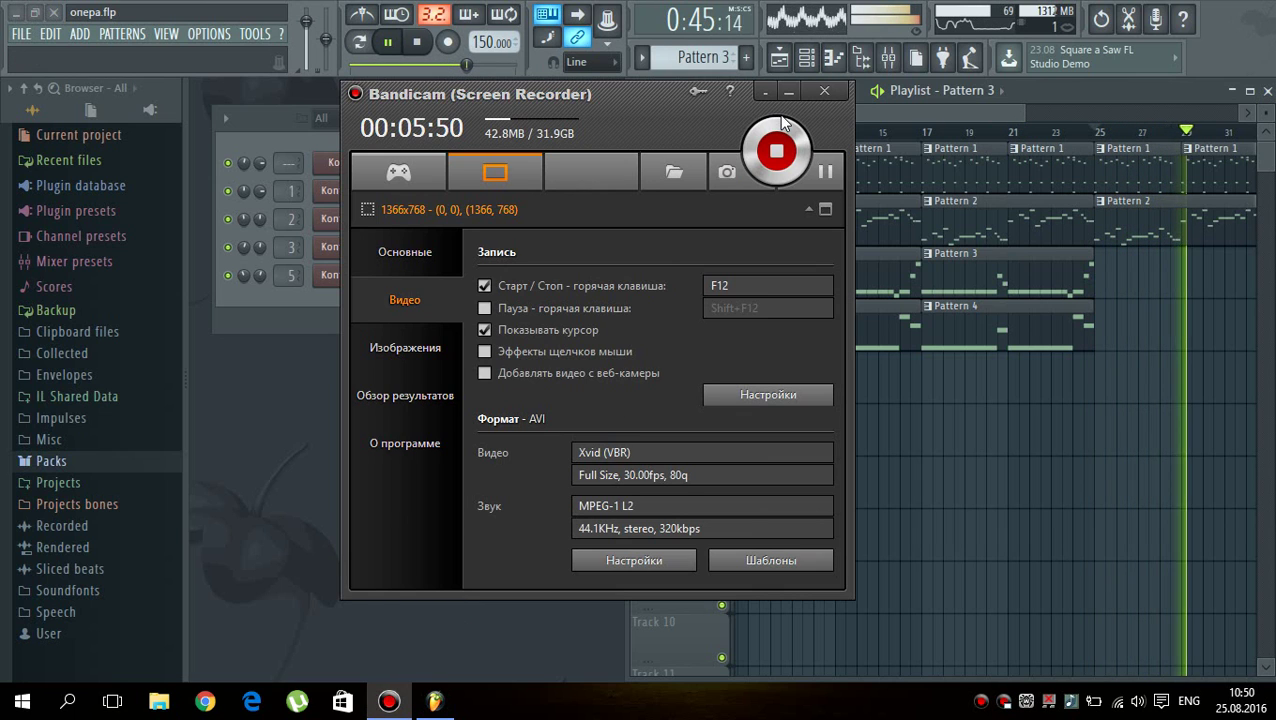